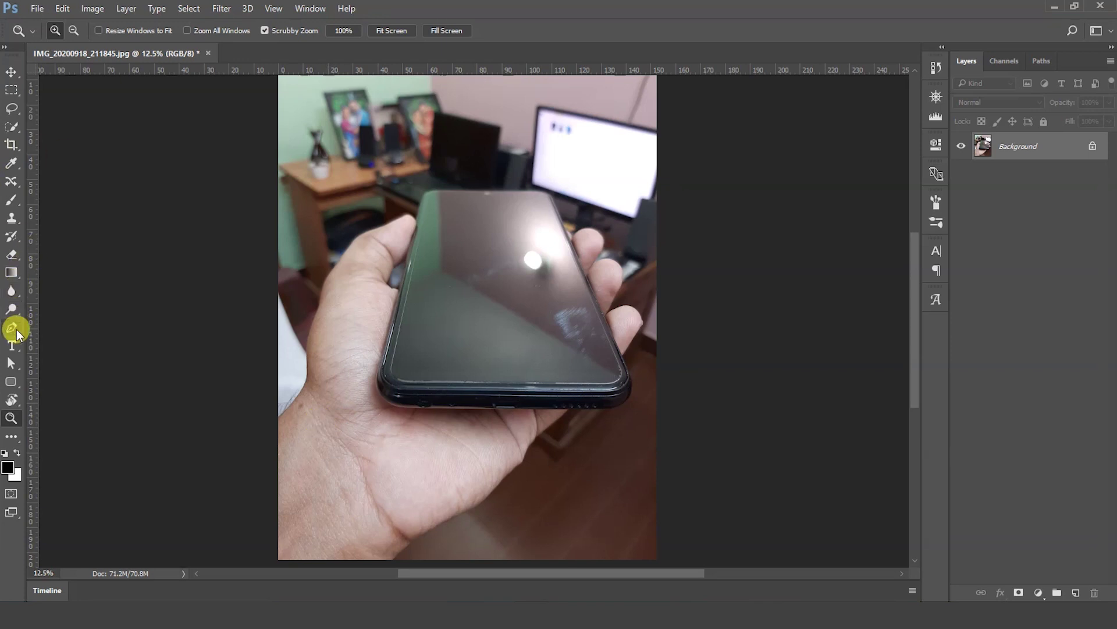
- Select the Pen Tool in Path mode and zoom in on the wrist and palm
{"action": "left_click", "coordinate": [12, 341]}
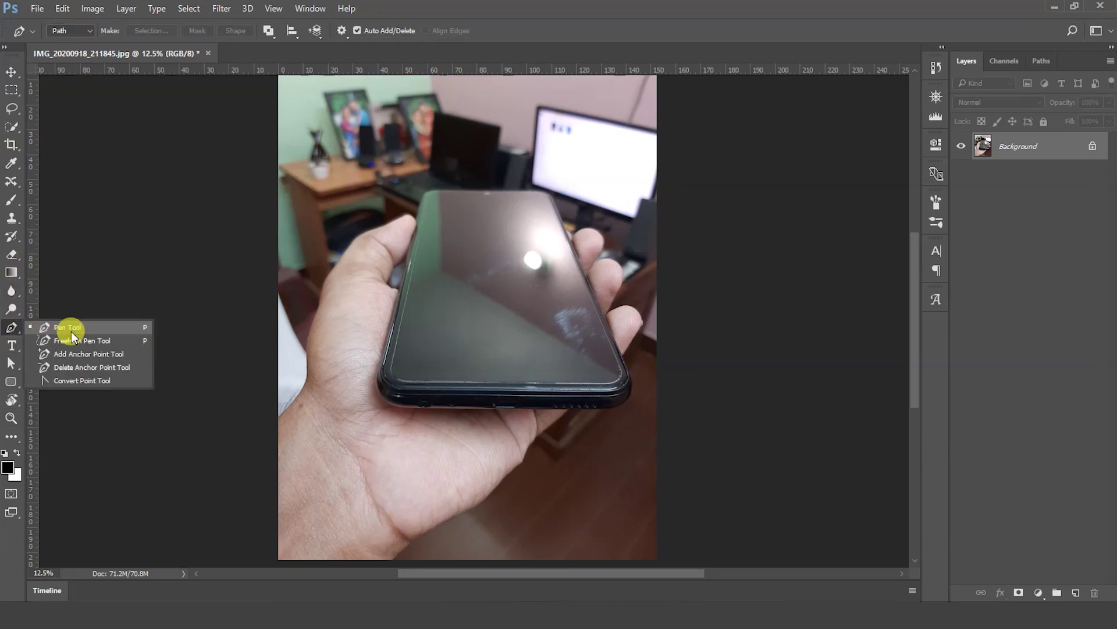
{"action": "left_click", "coordinate": [66, 339]}
{"action": "left_click", "coordinate": [280, 423]}
{"action": "left_click", "coordinate": [66, 30]}
{"action": "left_click", "coordinate": [82, 50]}
{"action": "key", "text": "z"}
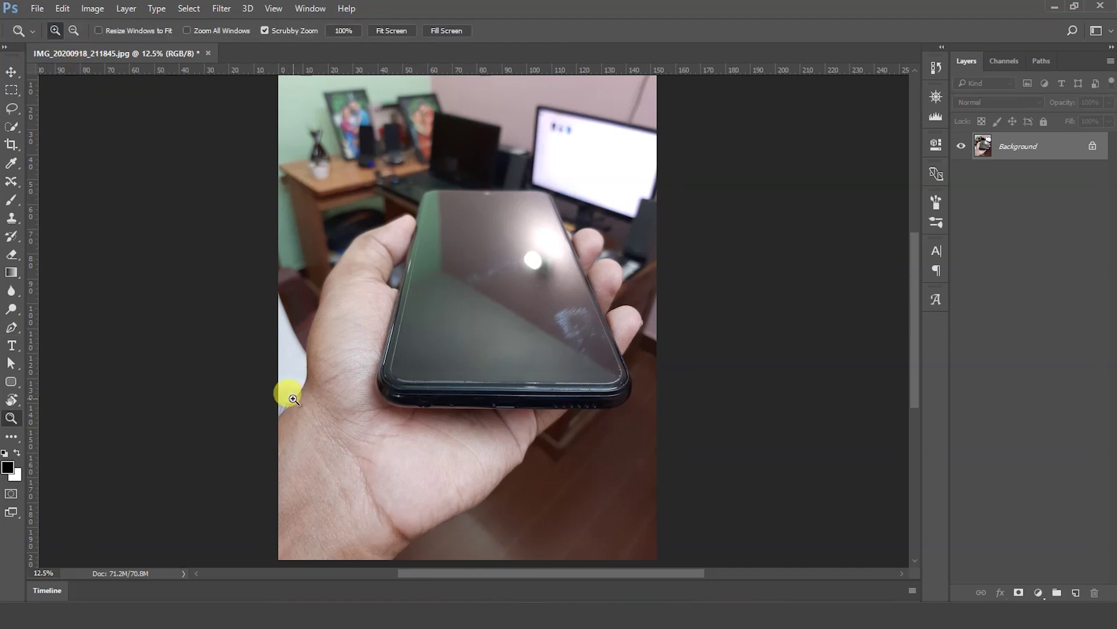
{"action": "left_click", "coordinate": [292, 398]}
{"action": "key", "text": "p"}
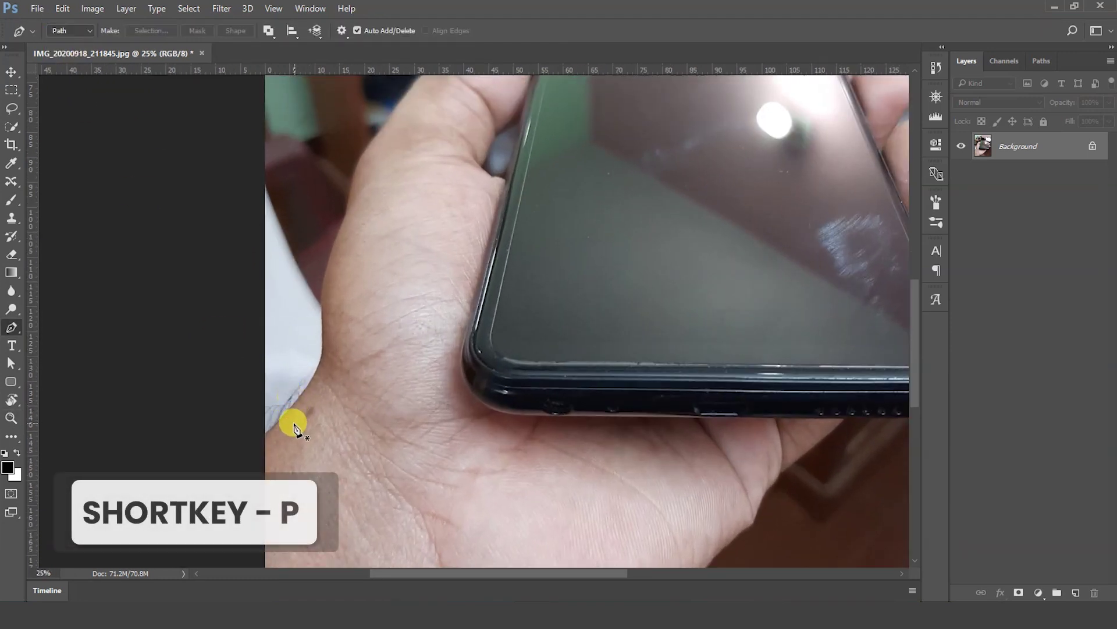
- Trace the path from the wrist up the hand edge and around the fingertips
{"action": "left_click", "coordinate": [263, 441]}
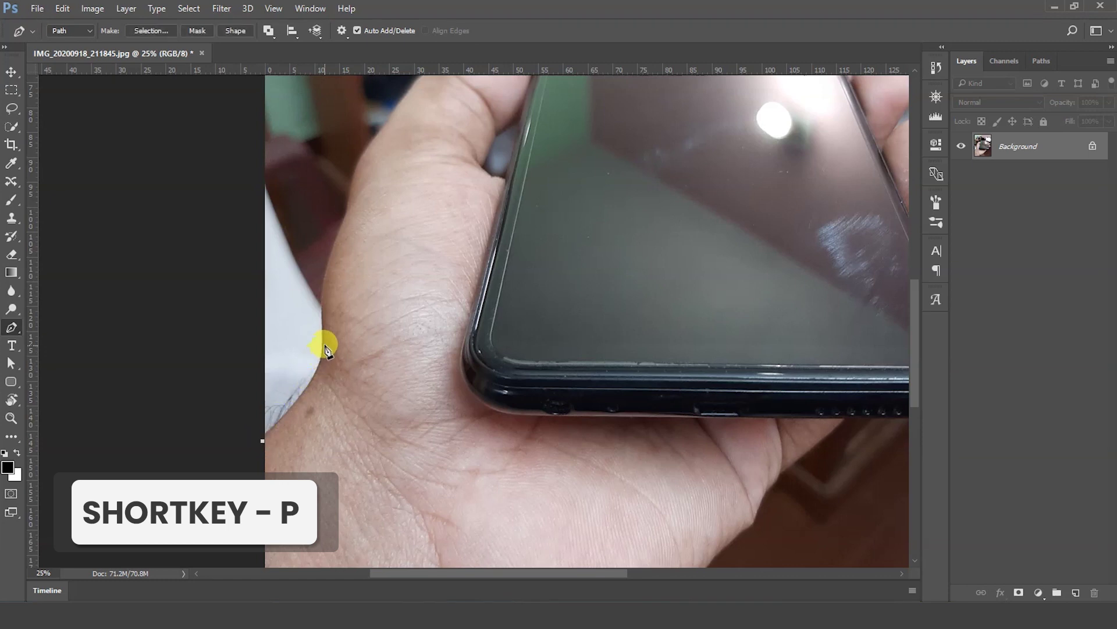
{"action": "left_click_drag", "start_coordinate": [328, 300], "coordinate": [325, 389]}
{"action": "left_click_drag", "start_coordinate": [327, 352], "coordinate": [328, 343]}
{"action": "left_click", "coordinate": [328, 343]}
{"action": "left_click", "coordinate": [379, 258]}
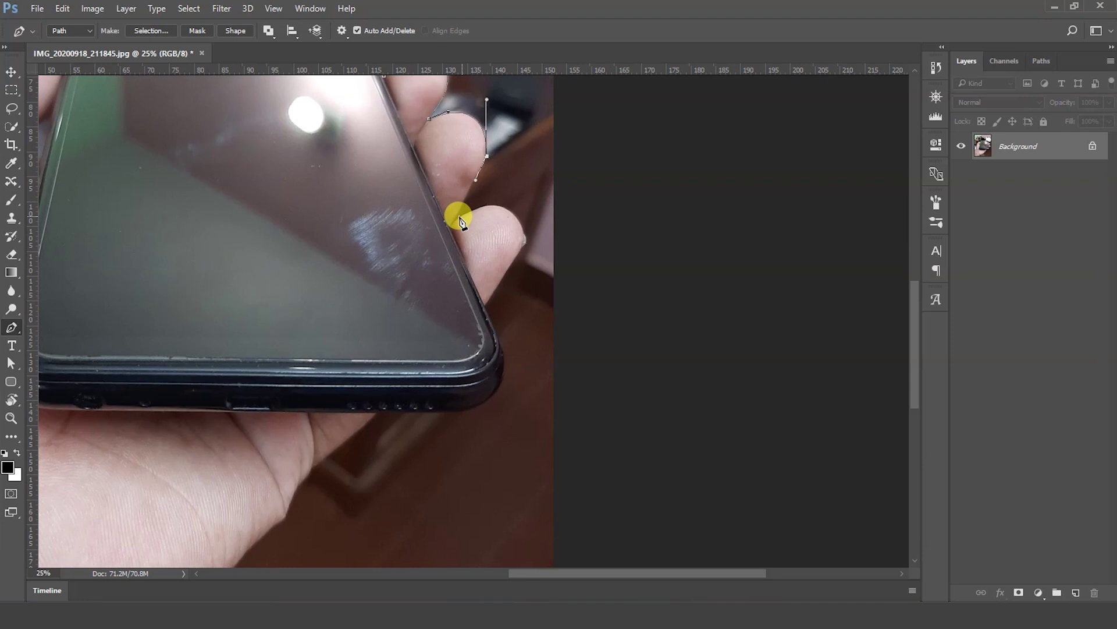
{"action": "left_click", "coordinate": [523, 228]}
{"action": "left_click", "coordinate": [510, 271]}
- Continue the path around the phone corner and down the palm, closing it at the start
{"action": "left_click", "coordinate": [612, 295]}
{"action": "left_click", "coordinate": [582, 300]}
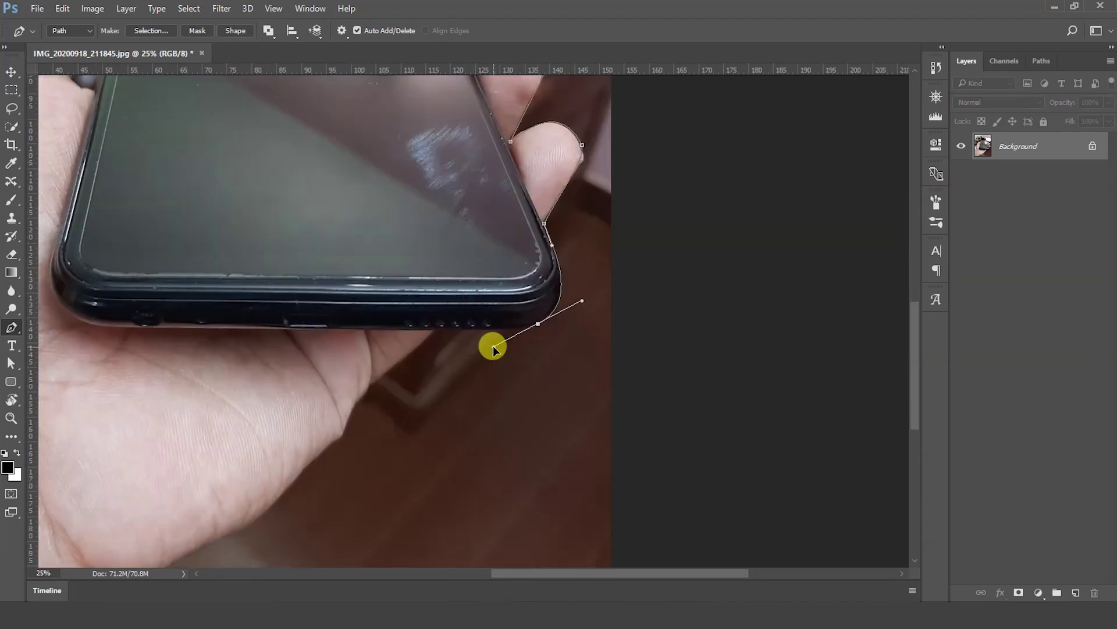
{"action": "left_click", "coordinate": [531, 244]}
{"action": "left_click", "coordinate": [578, 244]}
{"action": "left_click", "coordinate": [394, 349]}
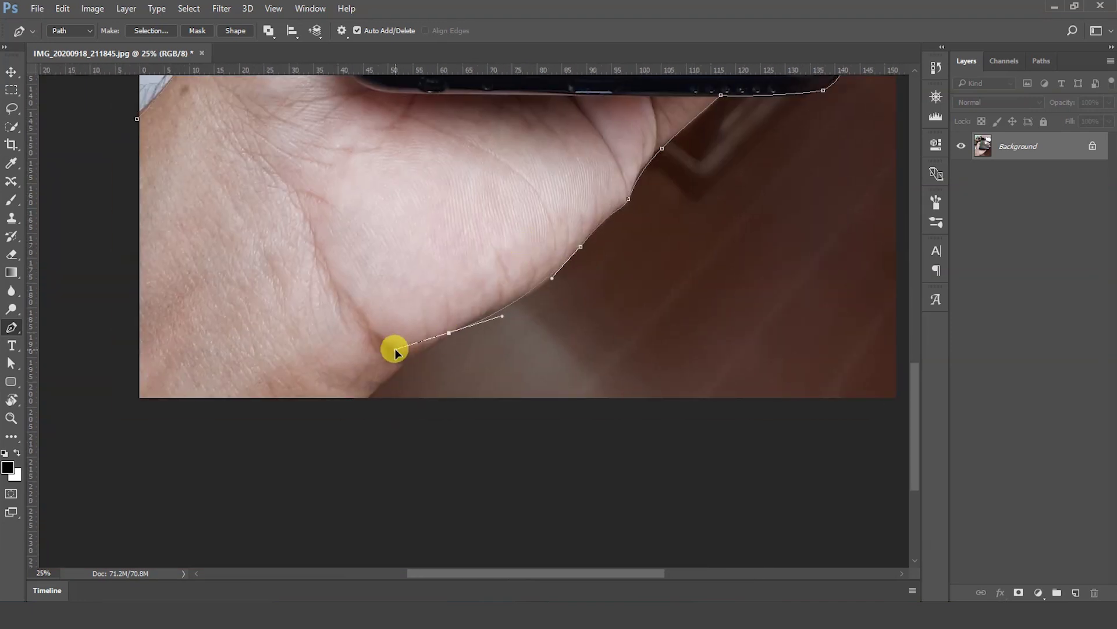
{"action": "left_click", "coordinate": [510, 433]}
{"action": "left_click", "coordinate": [212, 315]}
{"action": "left_click", "coordinate": [267, 193]}
{"action": "left_click", "coordinate": [270, 162]}
{"action": "scroll", "coordinate": [350, 321], "scroll_direction": "right", "scroll_amount": 3}
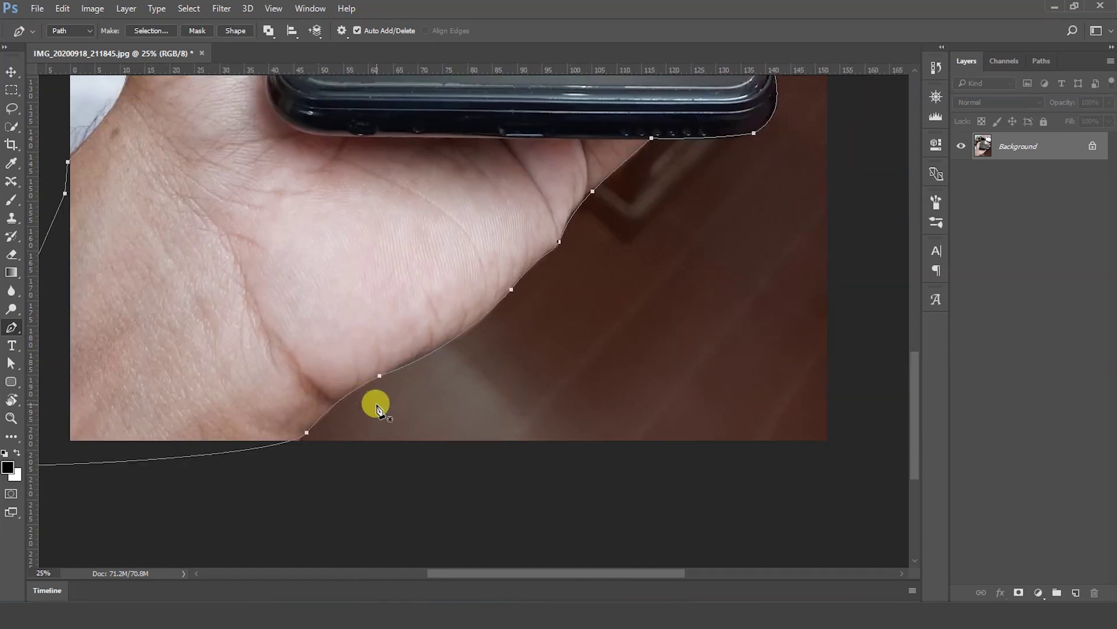
- Adjust path anchors and handles along the palm, phone bottom, side fingers and thumb
{"action": "key", "text": "a"}
{"action": "left_click_drag", "start_coordinate": [398, 398], "coordinate": [358, 362]}
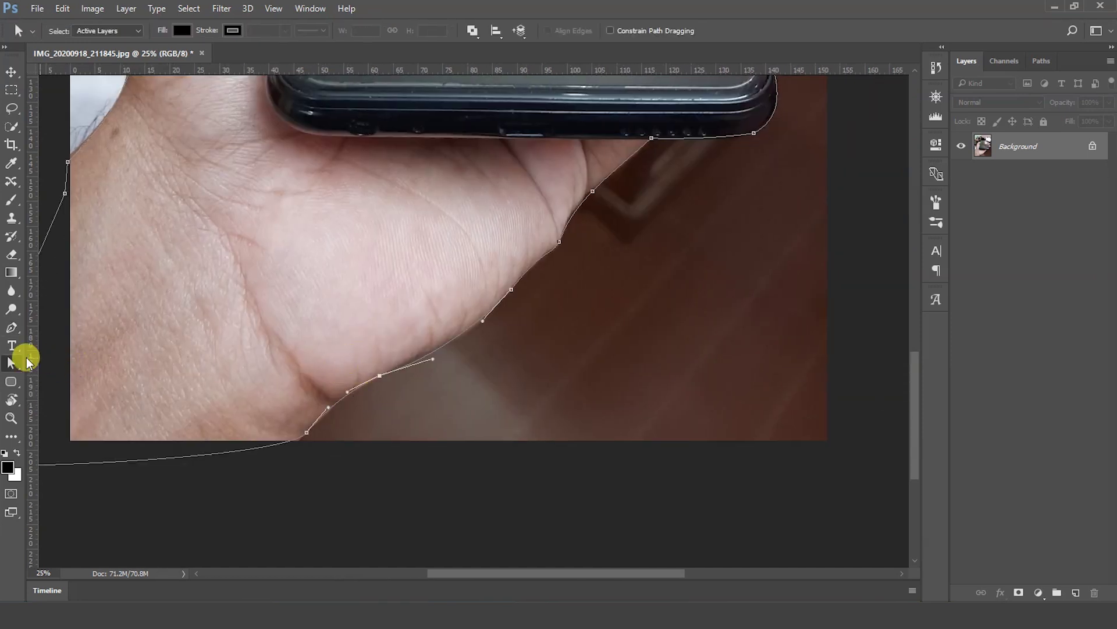
{"action": "left_click_drag", "start_coordinate": [14, 366], "coordinate": [55, 375]}
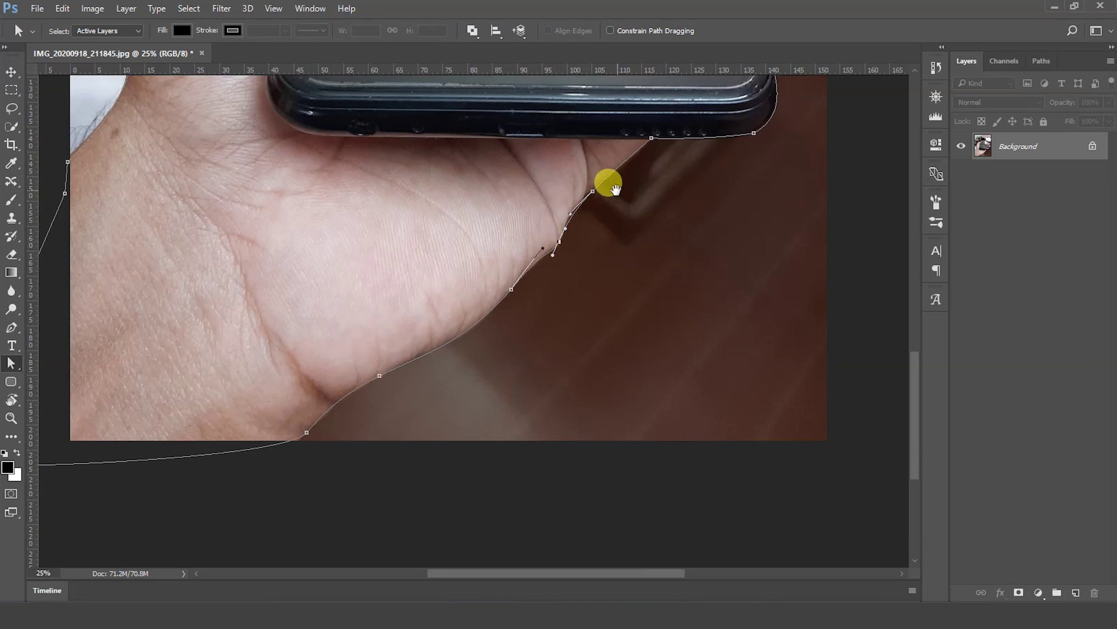
{"action": "left_click_drag", "start_coordinate": [615, 187], "coordinate": [542, 308]}
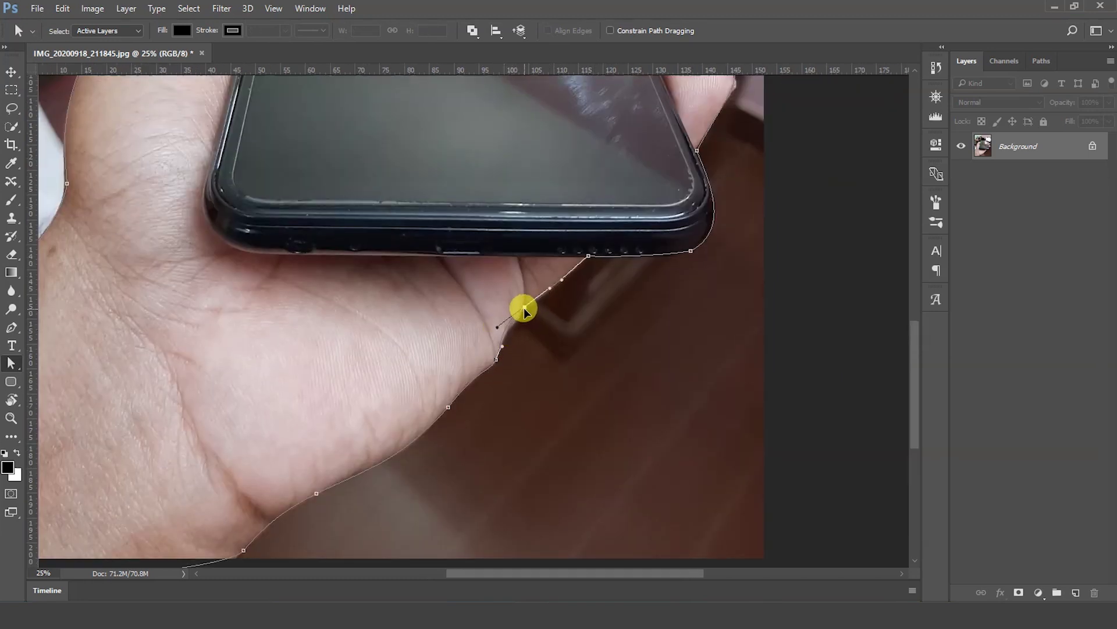
{"action": "left_click_drag", "start_coordinate": [691, 252], "coordinate": [554, 377]}
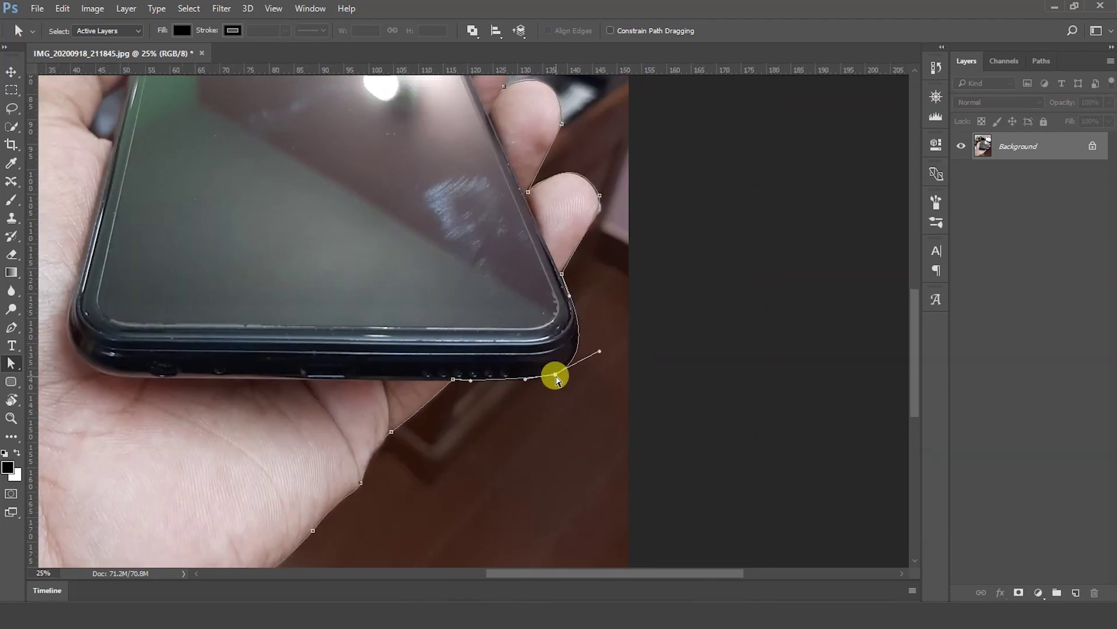
{"action": "left_click_drag", "start_coordinate": [520, 311], "coordinate": [491, 394]}
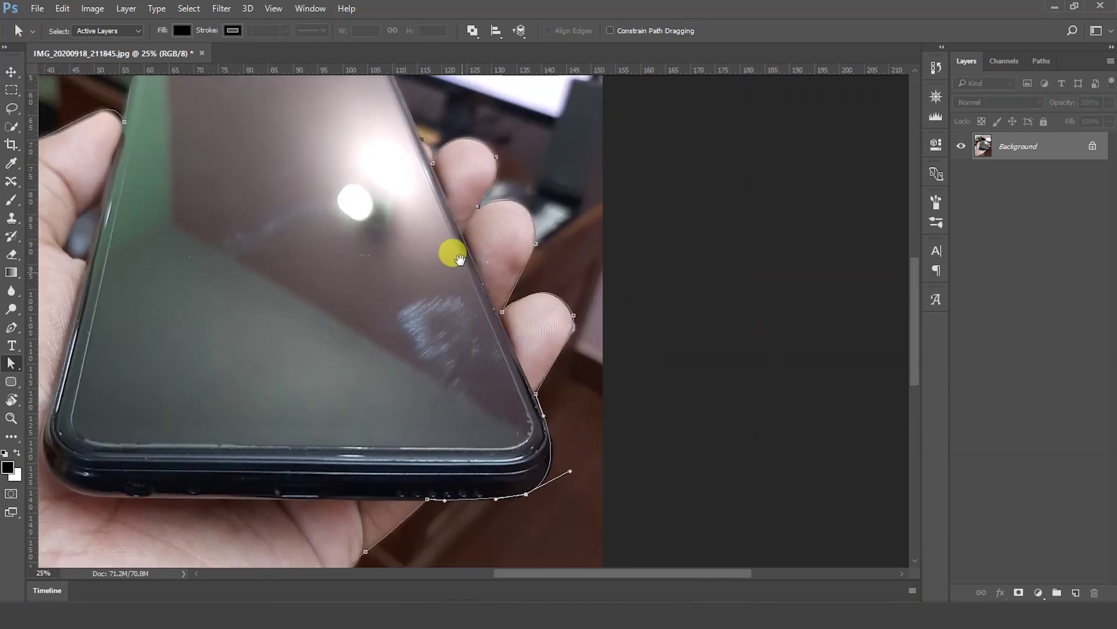
{"action": "left_click_drag", "start_coordinate": [451, 252], "coordinate": [452, 351]}
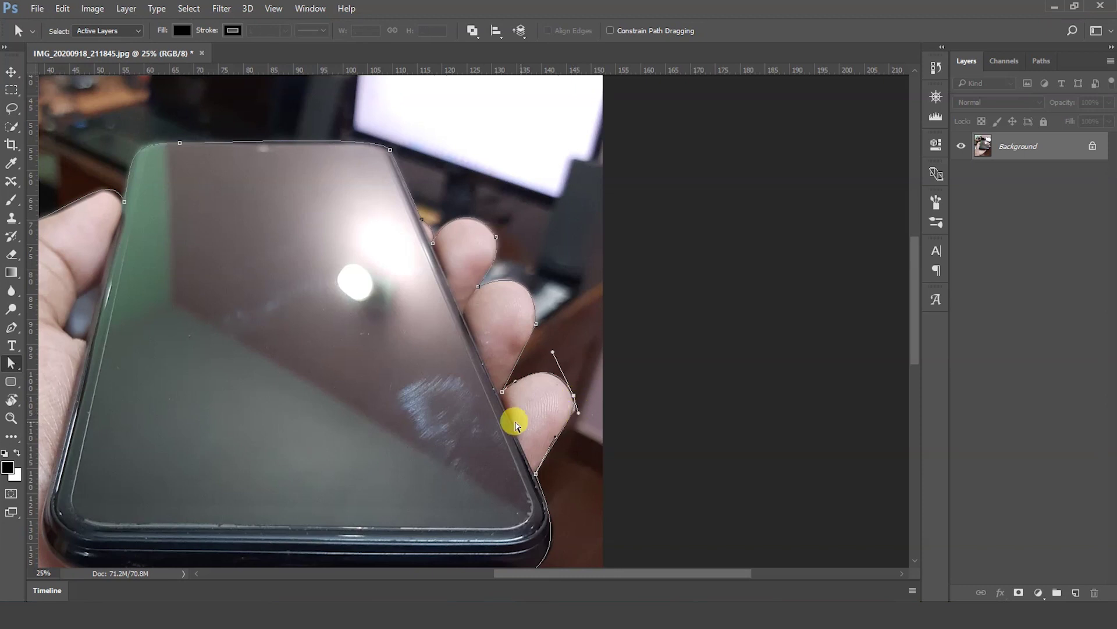
{"action": "left_click_drag", "start_coordinate": [444, 411], "coordinate": [581, 416]}
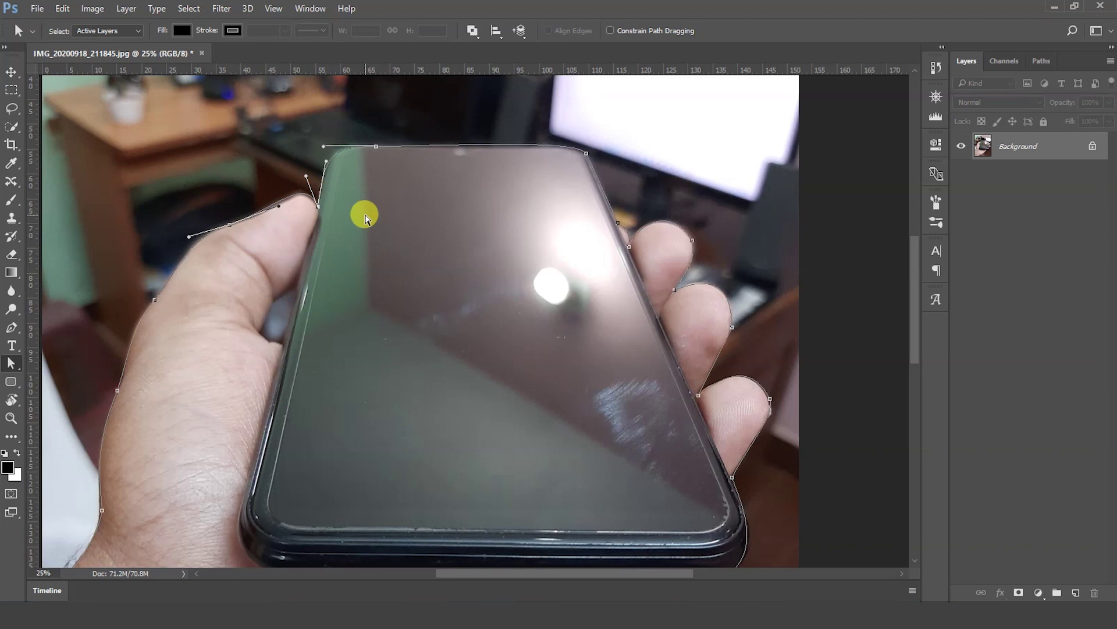
- Zoom out to the full photo and unlock the Background into an editable Layer 0
{"action": "key", "text": "z"}
{"action": "left_click", "coordinate": [460, 268], "text": "alt"}
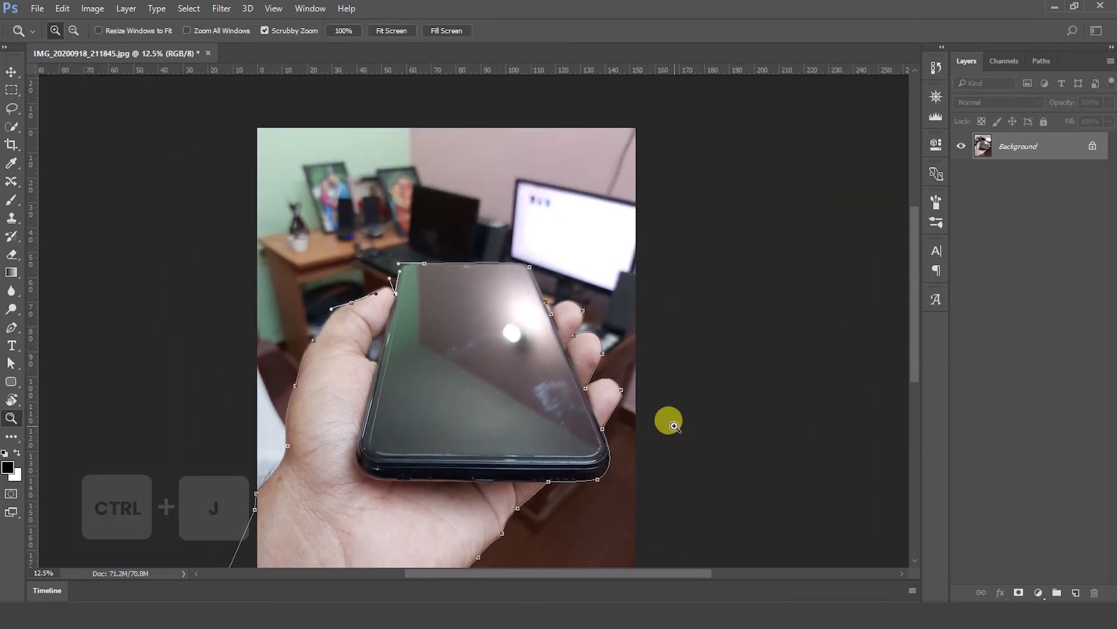
{"action": "left_click", "coordinate": [1093, 146]}
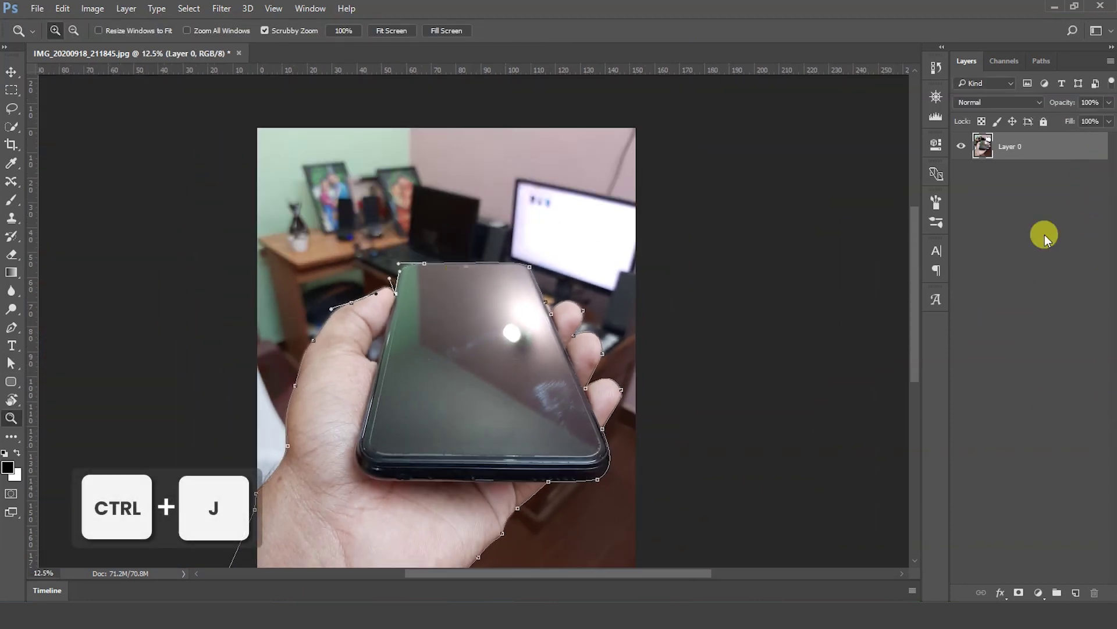
{"action": "left_click_drag", "start_coordinate": [1058, 167], "coordinate": [1076, 592]}
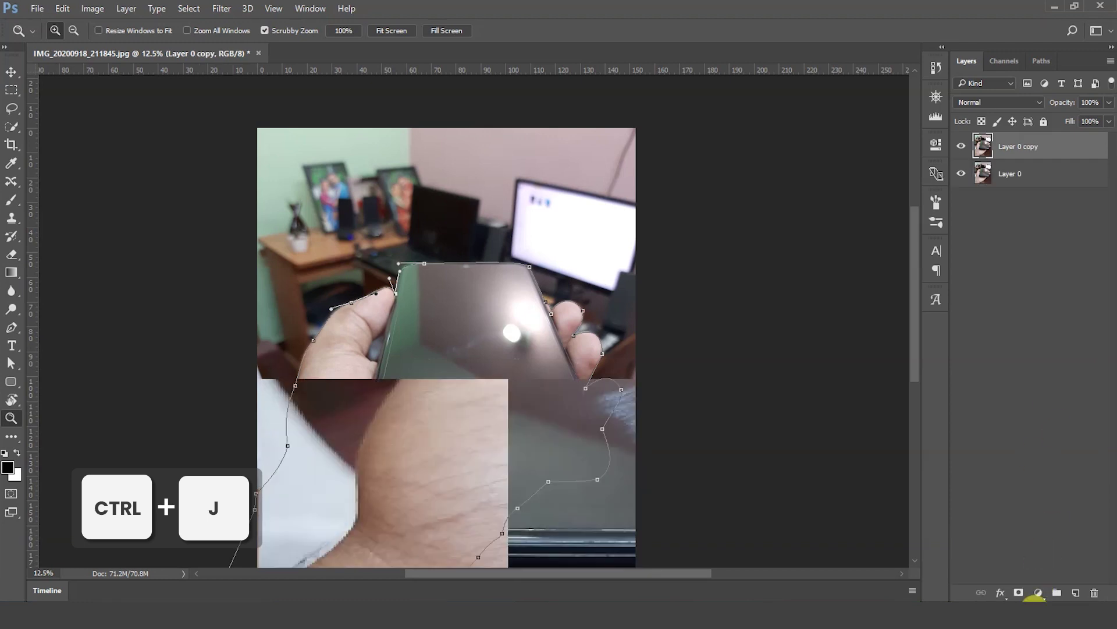
{"action": "key", "text": "ctrl+z"}
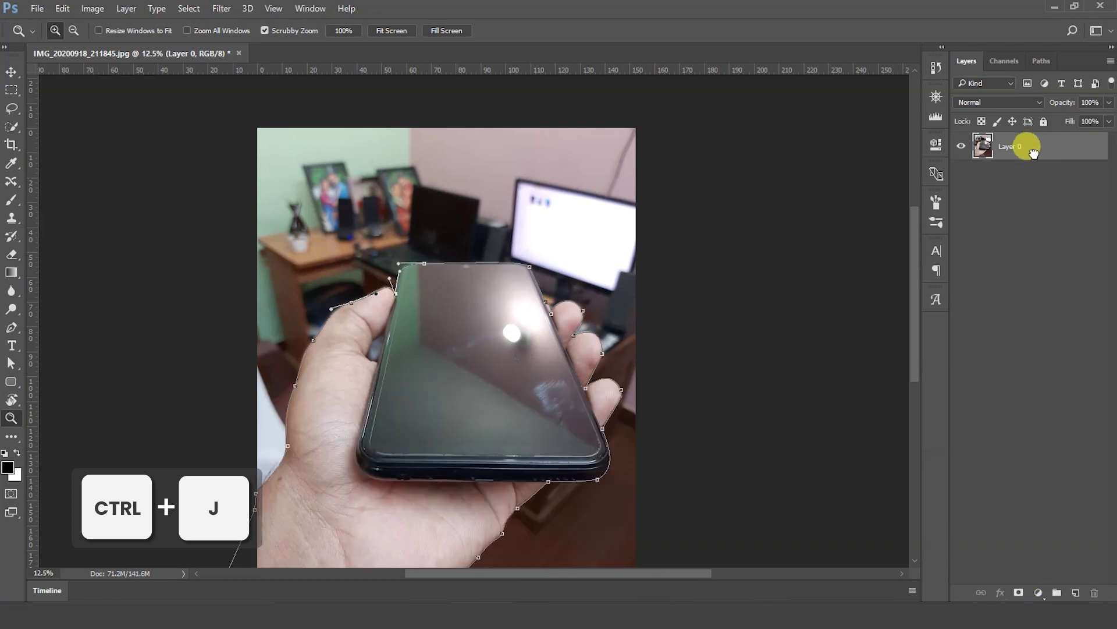
- Mask a copy of Layer 0 to the path, hide the original, and drag in the ps8 plant photo
{"action": "key", "text": "ctrl+Return"}
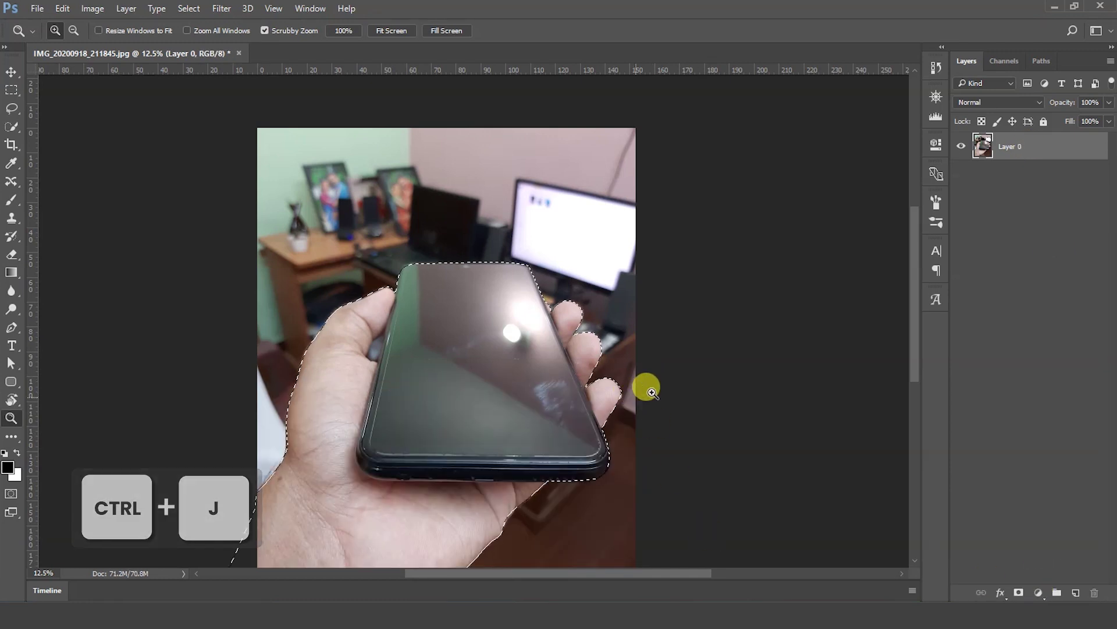
{"action": "left_click_drag", "start_coordinate": [1072, 145], "coordinate": [1068, 593]}
{"action": "left_click", "coordinate": [1023, 588]}
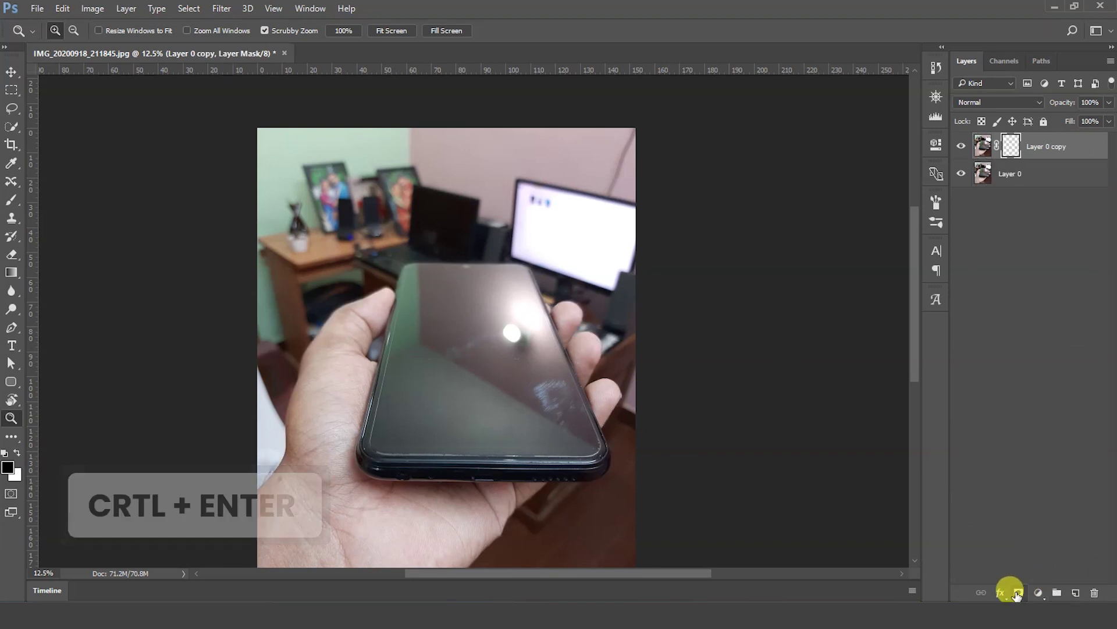
{"action": "left_click", "coordinate": [961, 173]}
{"action": "left_click", "coordinate": [962, 173]}
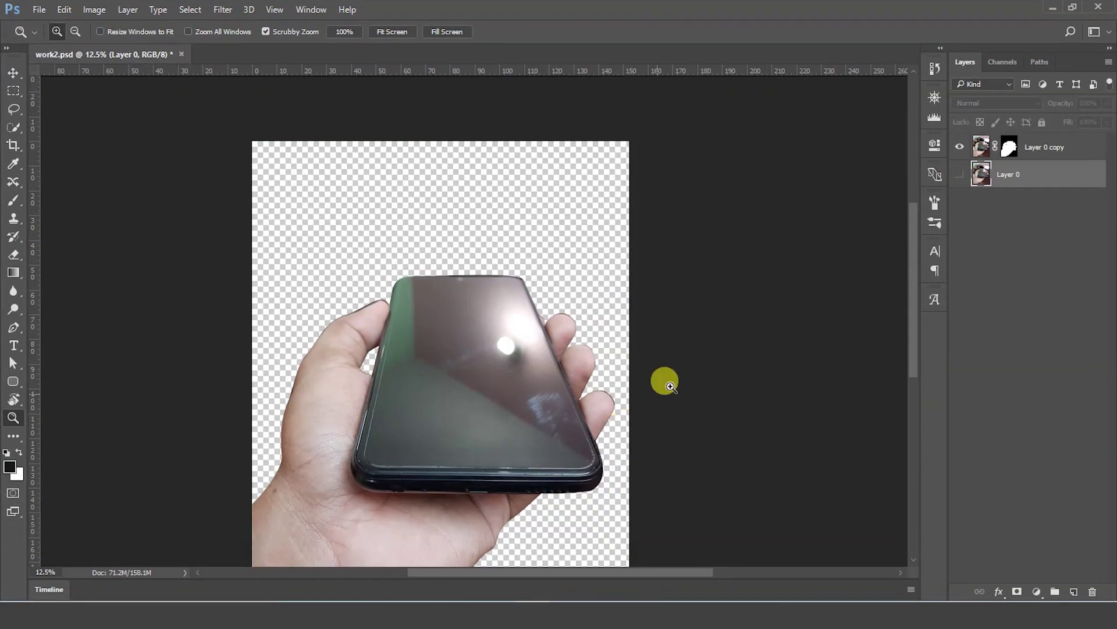
{"action": "left_click", "coordinate": [298, 599]}
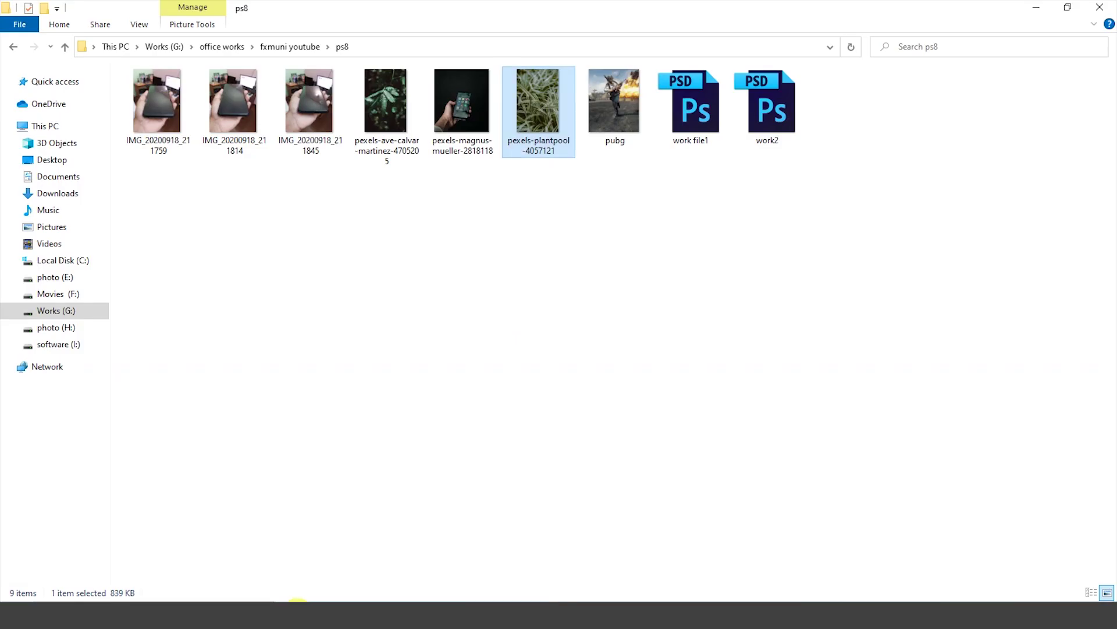
{"action": "mouse_move", "coordinate": [543, 100]}
{"action": "left_mouse_down"}
{"action": "mouse_move", "coordinate": [490, 323]}
{"action": "mouse_move", "coordinate": [489, 296]}
{"action": "left_mouse_up"}
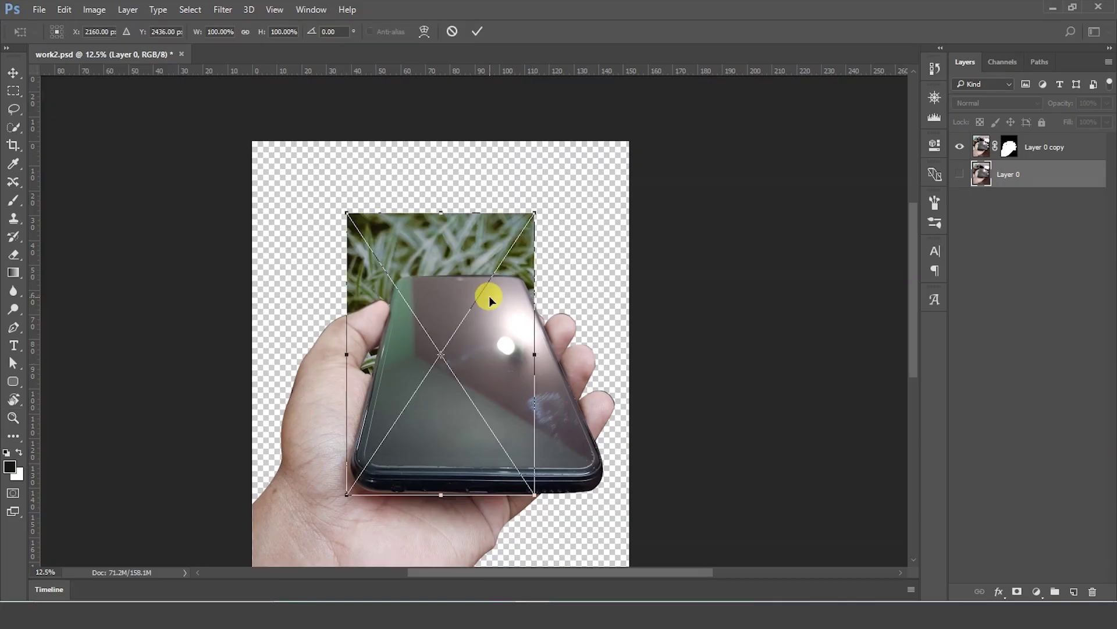
- Scale the pexels-plantpool photo beneath the hand layer until it covers the whole canvas
{"action": "key", "text": "z"}
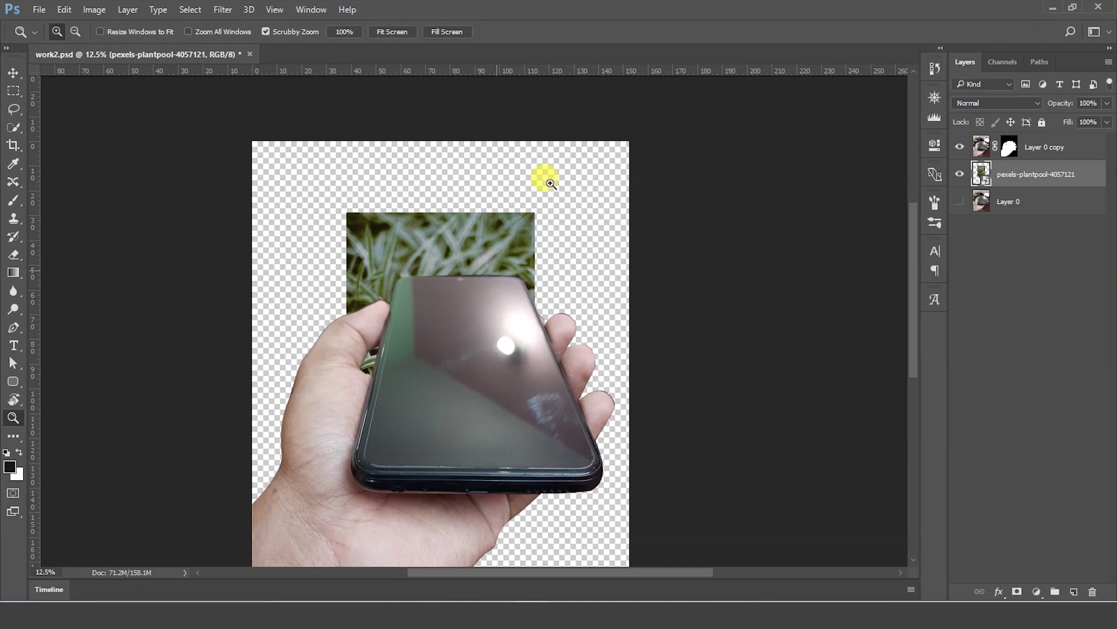
{"action": "left_click", "coordinate": [463, 308], "text": "alt"}
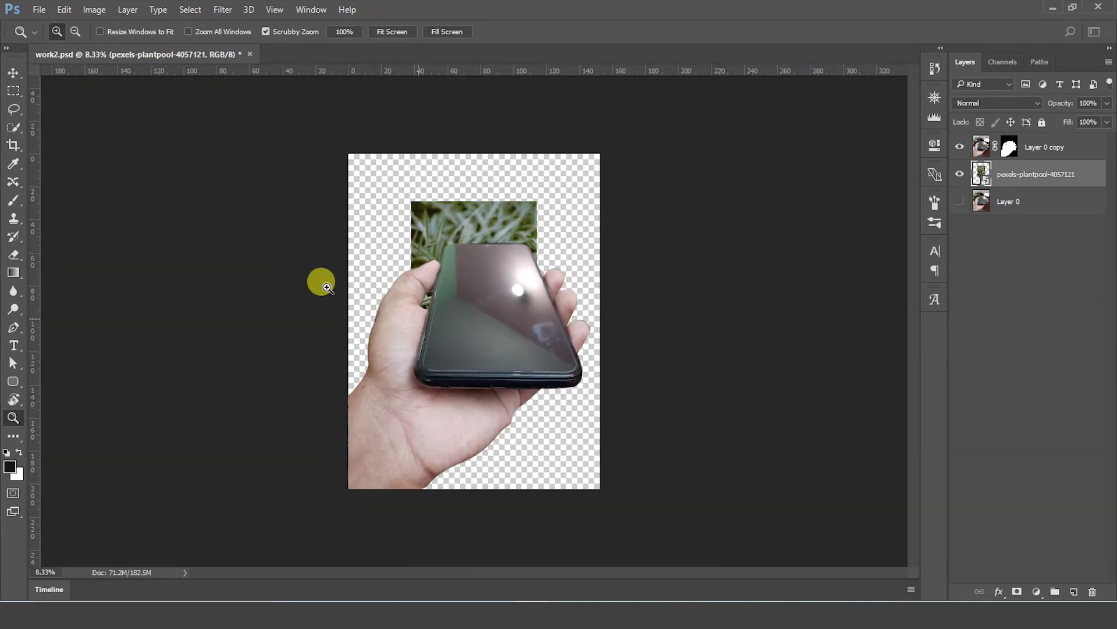
{"action": "left_click", "coordinate": [10, 75]}
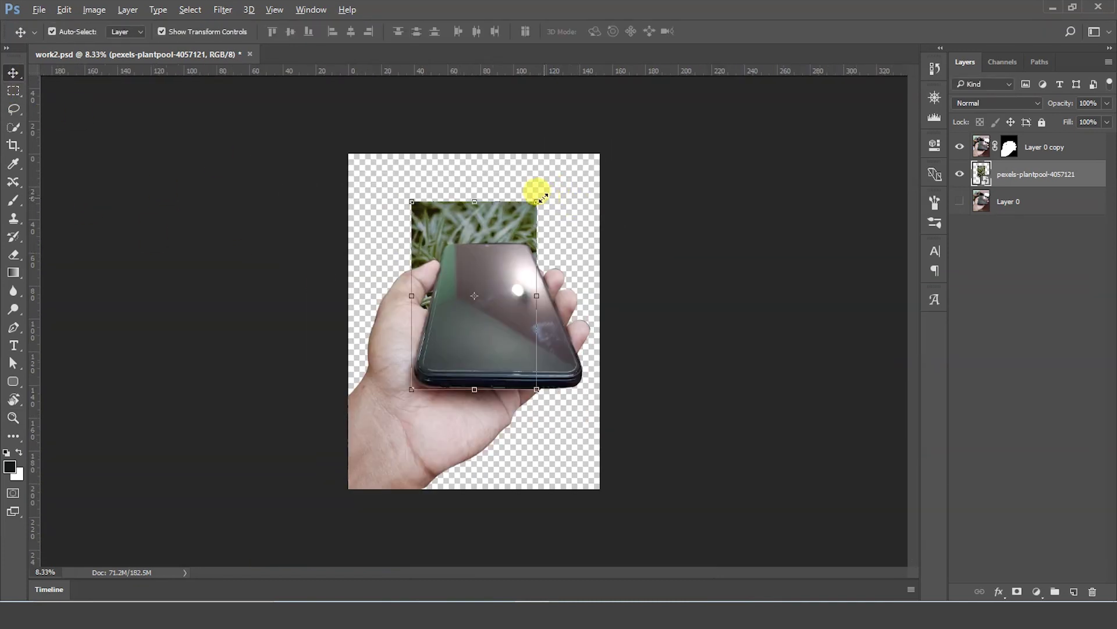
{"action": "mouse_move", "coordinate": [543, 198]}
{"action": "left_mouse_down"}
{"action": "mouse_move", "coordinate": [663, 83]}
{"action": "mouse_move", "coordinate": [660, 92]}
{"action": "left_mouse_up"}
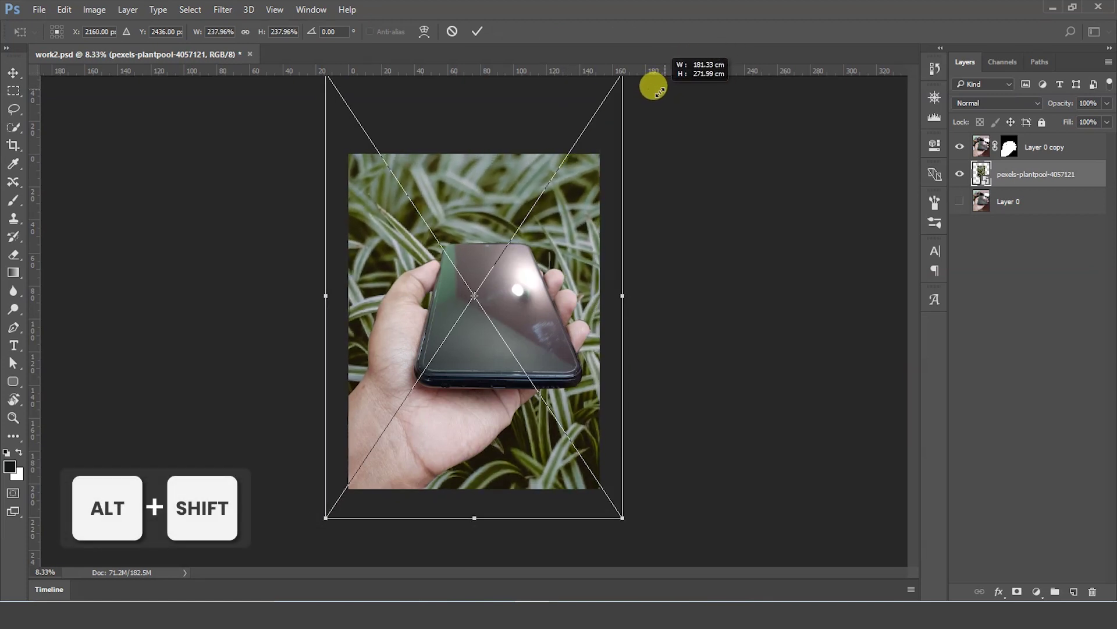
{"action": "left_click_drag", "start_coordinate": [659, 92], "coordinate": [674, 76]}
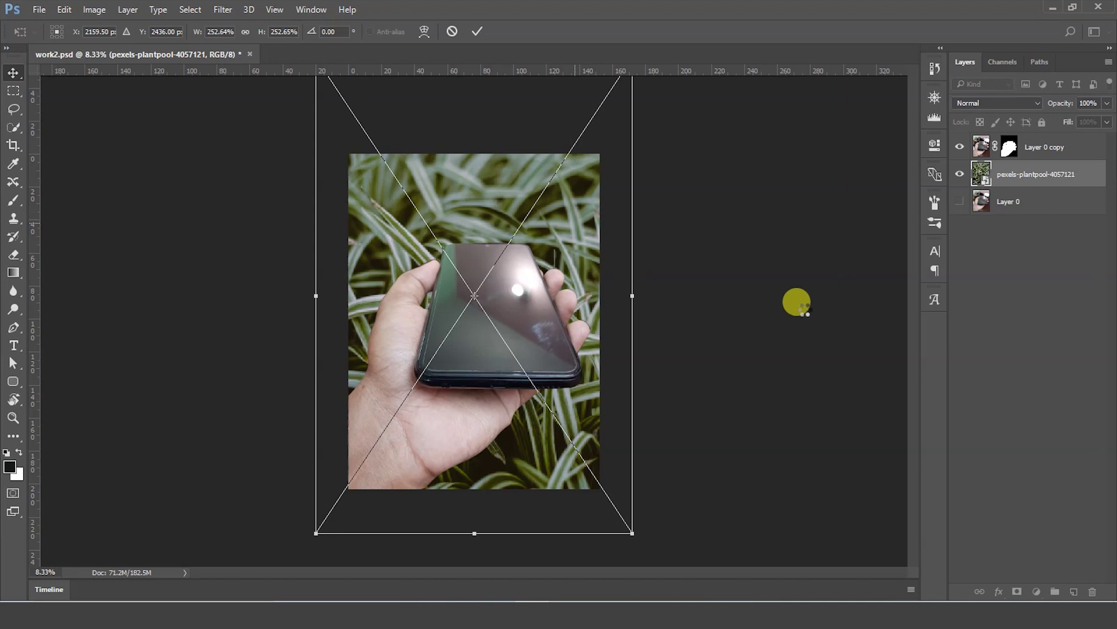
{"action": "key", "text": "Return"}
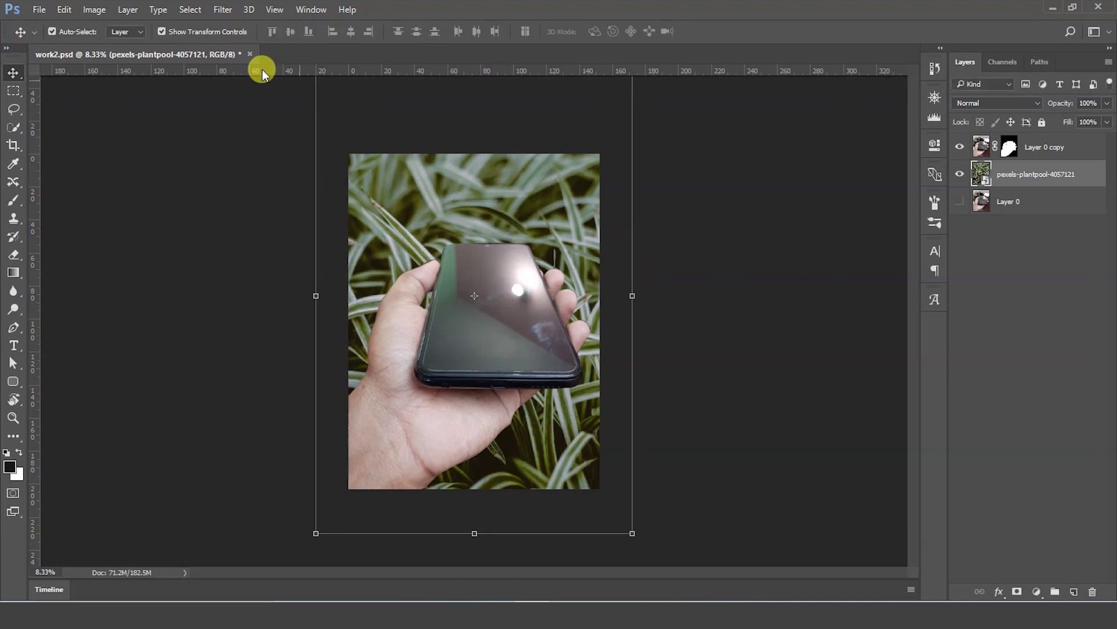
- Apply a 263.1-radius Gaussian Blur to the plant photo, then zoom in on the phone
{"action": "left_click", "coordinate": [222, 10]}
{"action": "mouse_move", "coordinate": [229, 163]}
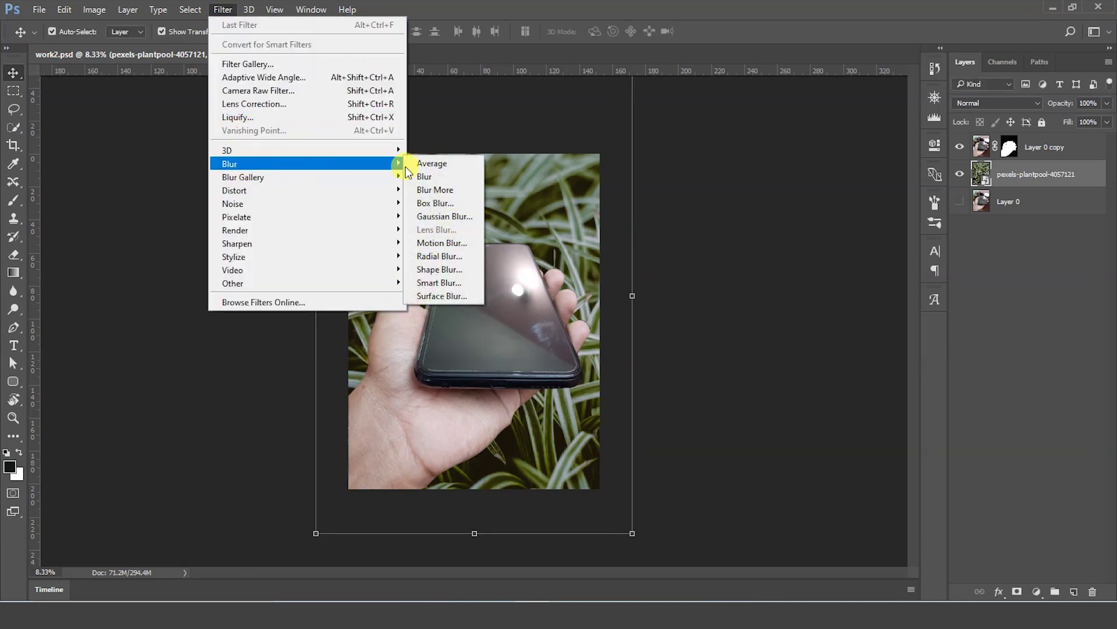
{"action": "left_click", "coordinate": [445, 216]}
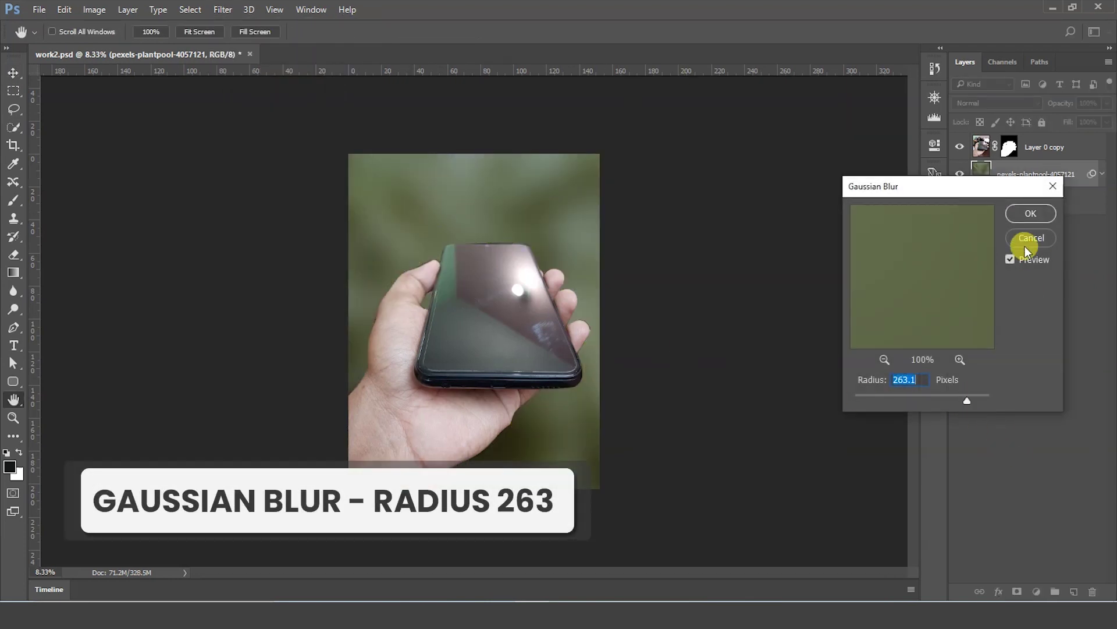
{"action": "left_click", "coordinate": [1042, 212]}
{"action": "key", "text": "z"}
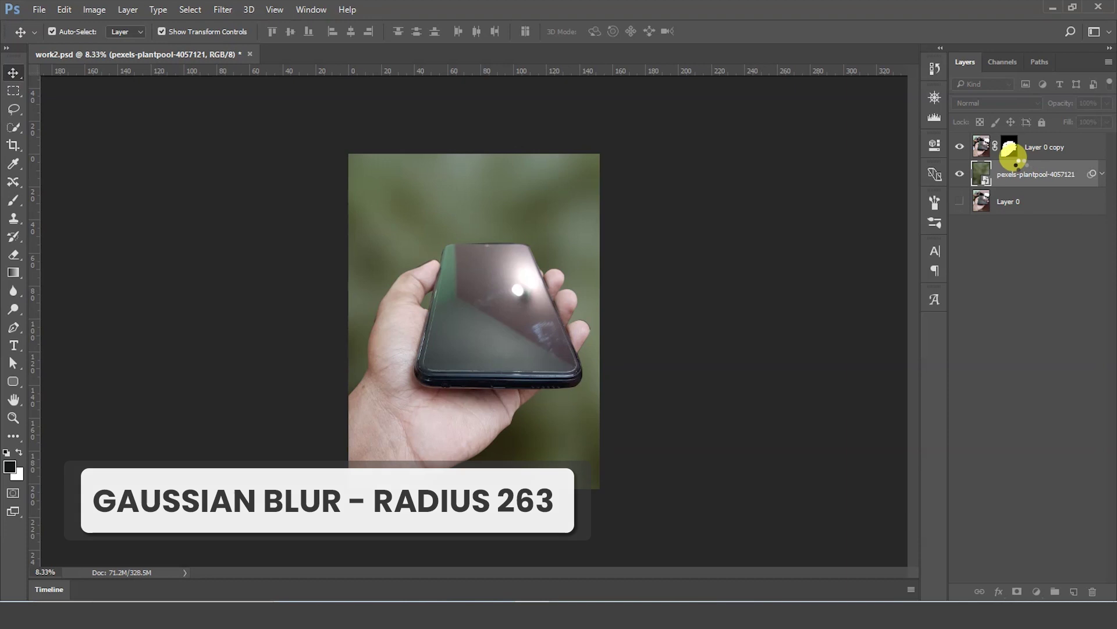
{"action": "left_click", "coordinate": [496, 294]}
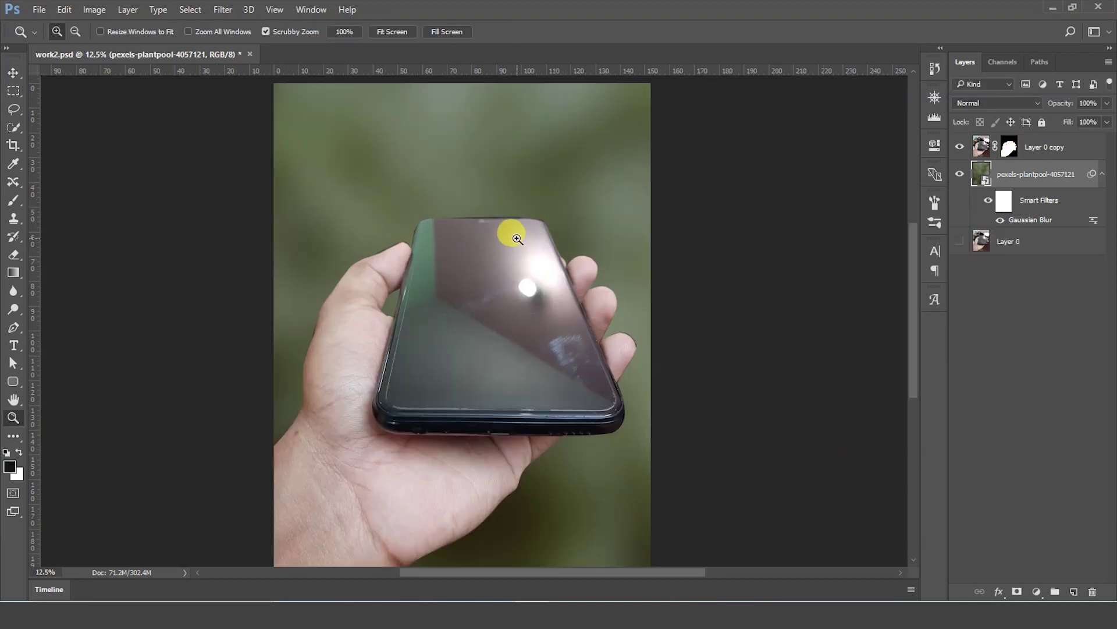
{"action": "left_click", "coordinate": [517, 239]}
{"action": "left_click_drag", "start_coordinate": [444, 408], "coordinate": [461, 310]}
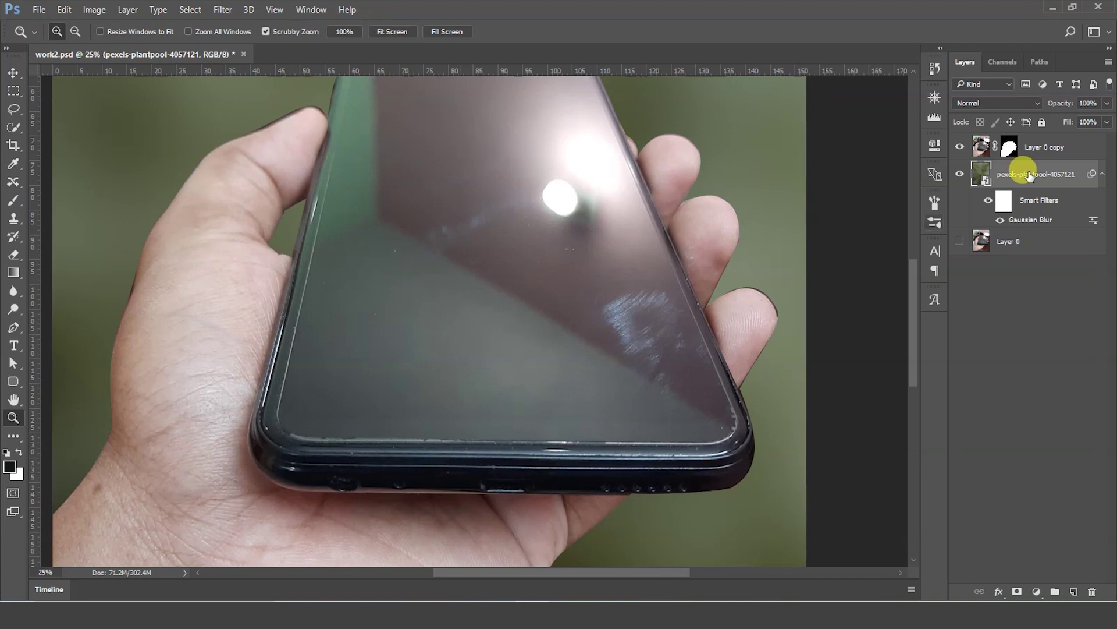
- Add an empty Layer 1 above the hand and start tracing the screen's bottom edge
{"action": "left_click", "coordinate": [1045, 147]}
{"action": "left_click", "coordinate": [1072, 591]}
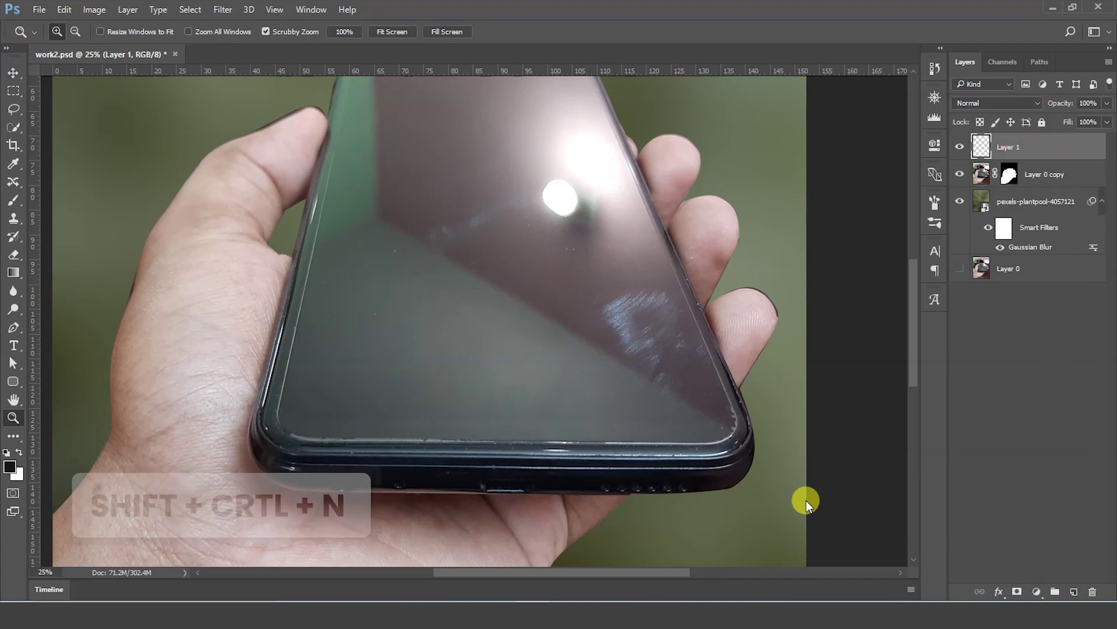
{"action": "left_click", "coordinate": [367, 474]}
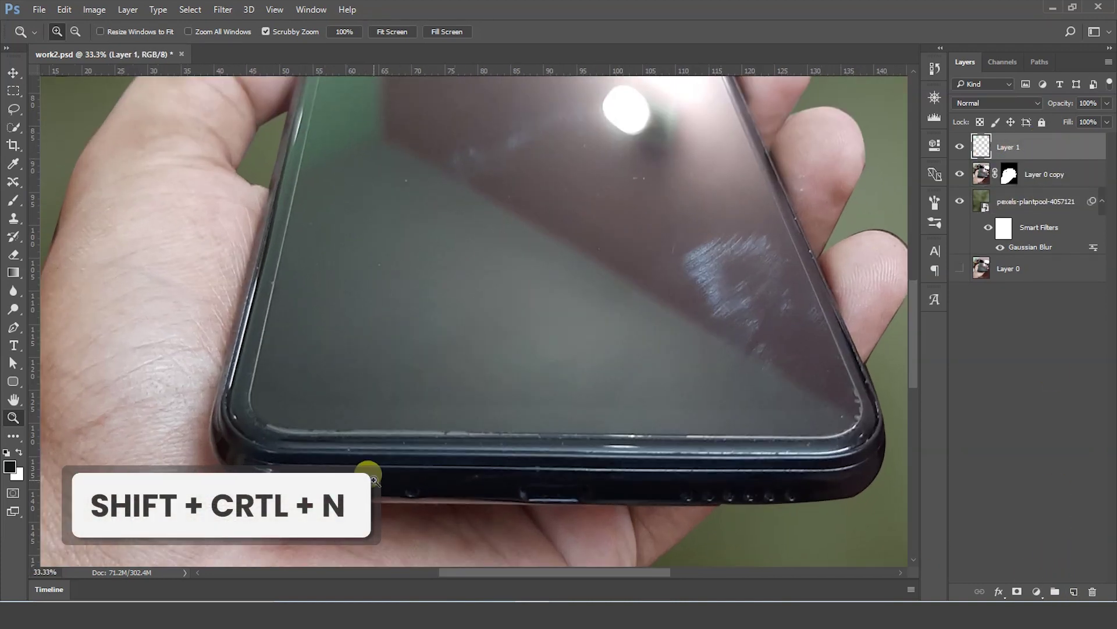
{"action": "key", "text": "p"}
{"action": "left_click", "coordinate": [281, 451]}
{"action": "left_click", "coordinate": [851, 450]}
{"action": "key", "text": "ctrl+z"}
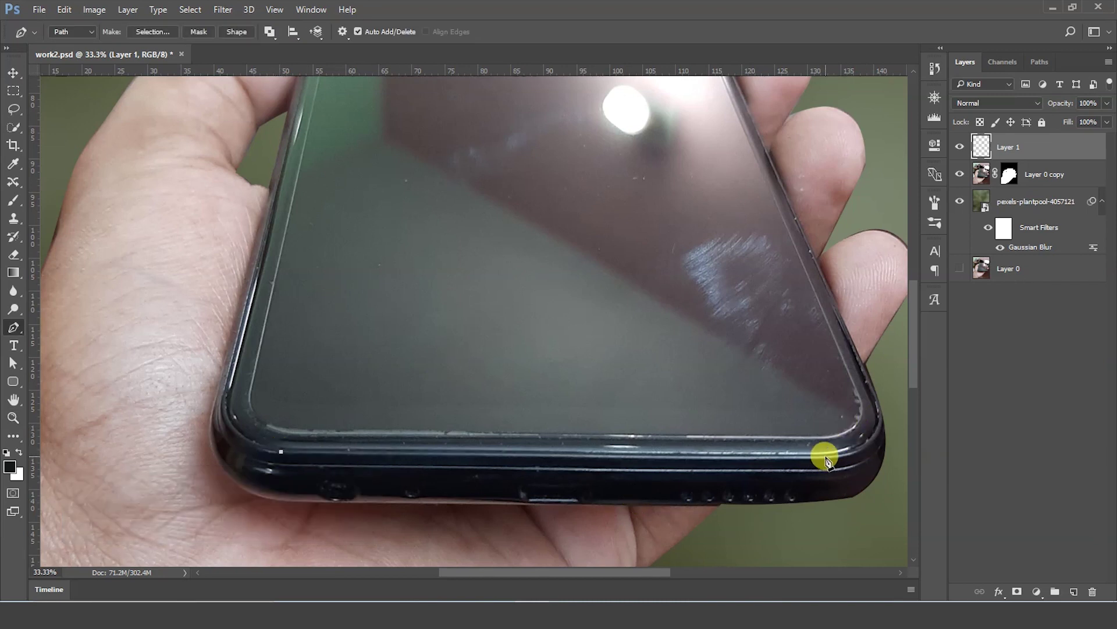
{"action": "scroll", "coordinate": [661, 429], "scroll_direction": "right", "scroll_amount": 5}
{"action": "left_click_drag", "start_coordinate": [608, 446], "coordinate": [608, 401]}
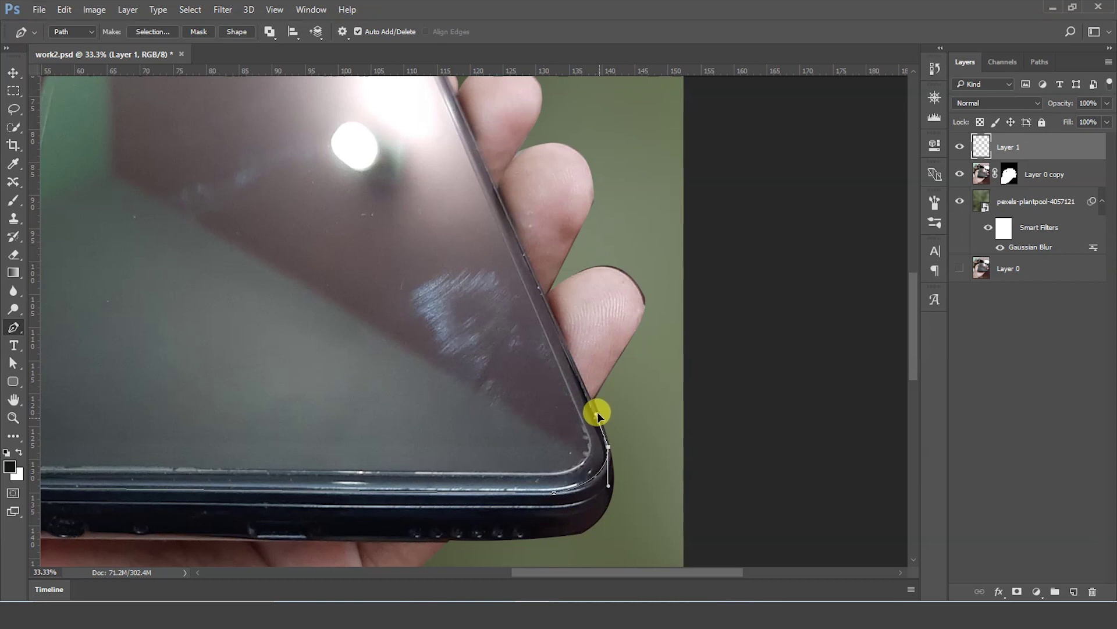
- Trace the screen outline along its top edge, rounding the top-left corner
{"action": "left_click_drag", "start_coordinate": [556, 429], "coordinate": [593, 407]}
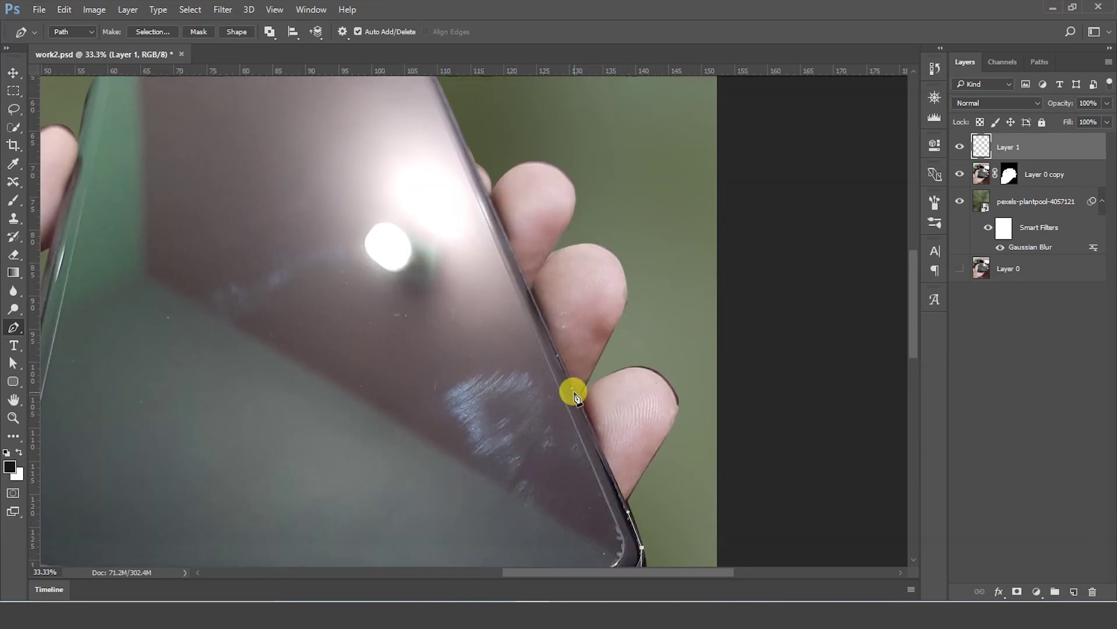
{"action": "left_click_drag", "start_coordinate": [465, 225], "coordinate": [571, 381]}
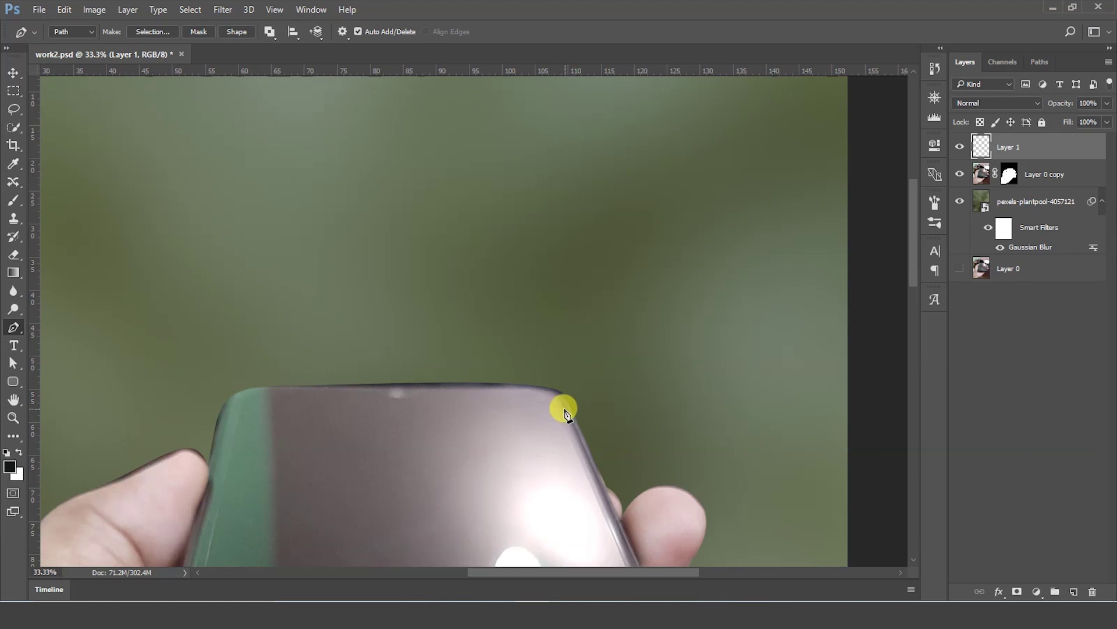
{"action": "left_click_drag", "start_coordinate": [585, 491], "coordinate": [519, 374]}
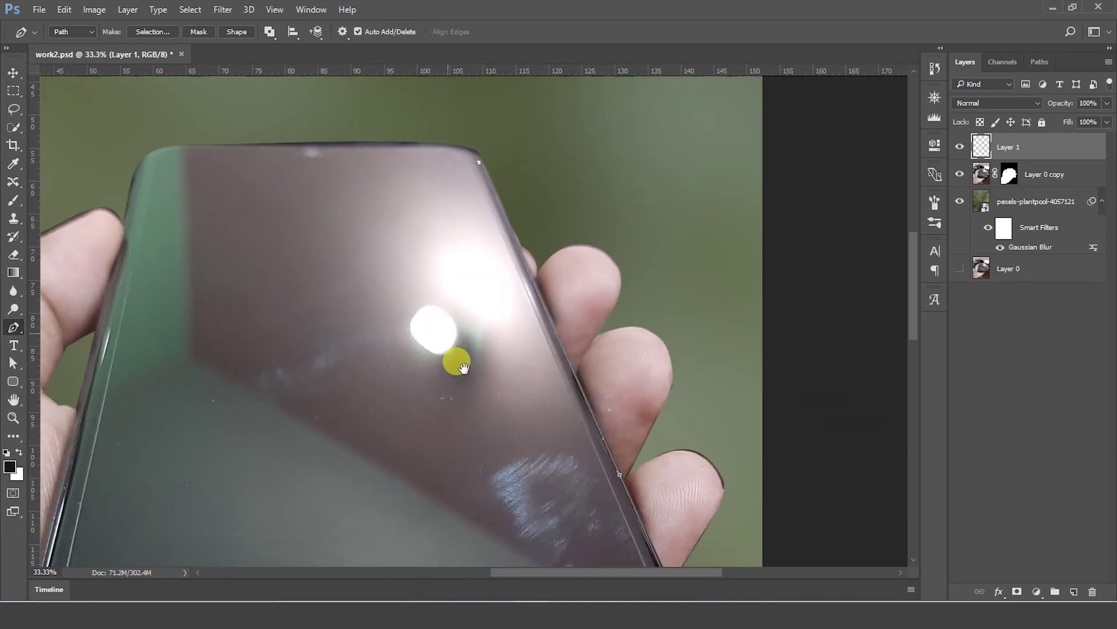
{"action": "left_click_drag", "start_coordinate": [454, 362], "coordinate": [490, 399]}
{"action": "mouse_move", "coordinate": [498, 298]}
{"action": "left_mouse_down"}
{"action": "mouse_move", "coordinate": [406, 300]}
{"action": "mouse_move", "coordinate": [471, 295]}
{"action": "left_mouse_up"}
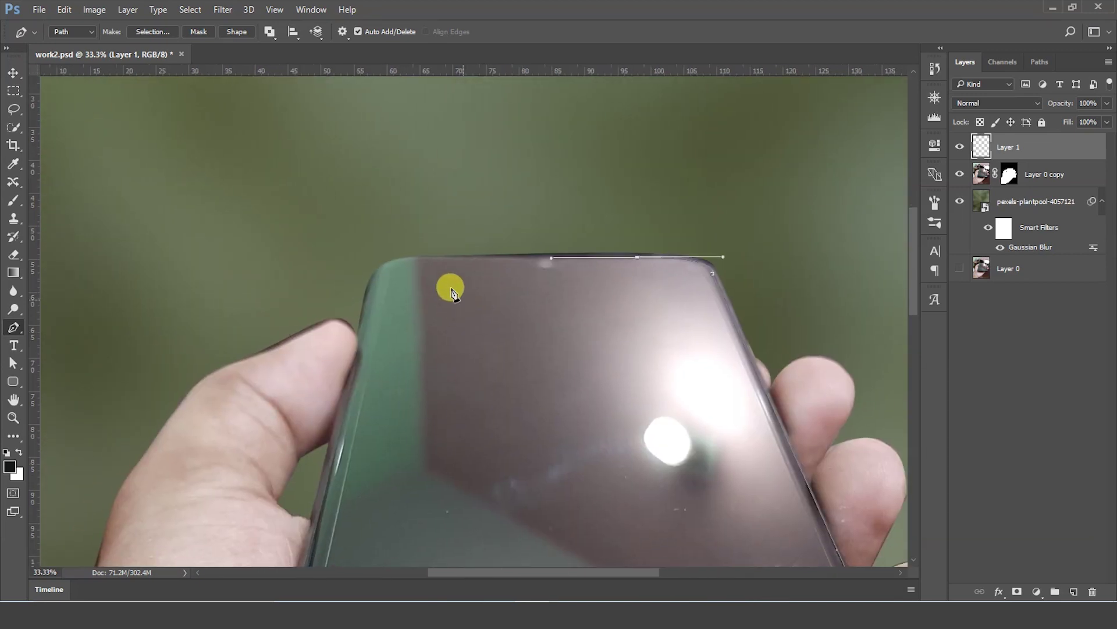
{"action": "left_click_drag", "start_coordinate": [380, 268], "coordinate": [326, 281]}
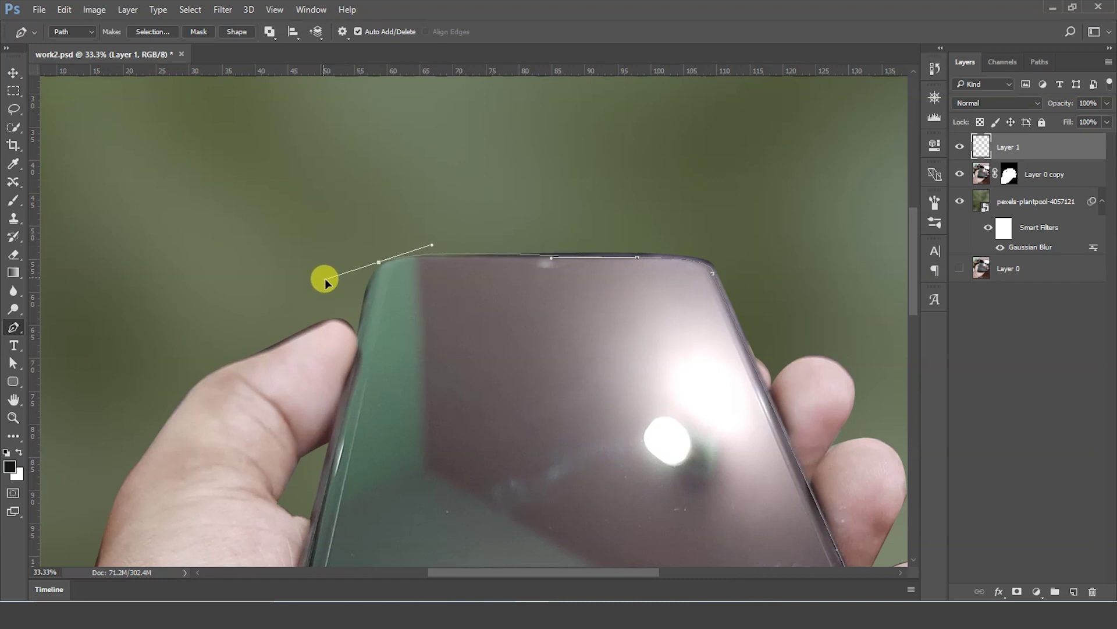
{"action": "key", "text": "ctrl+z"}
{"action": "left_click_drag", "start_coordinate": [383, 268], "coordinate": [369, 278]}
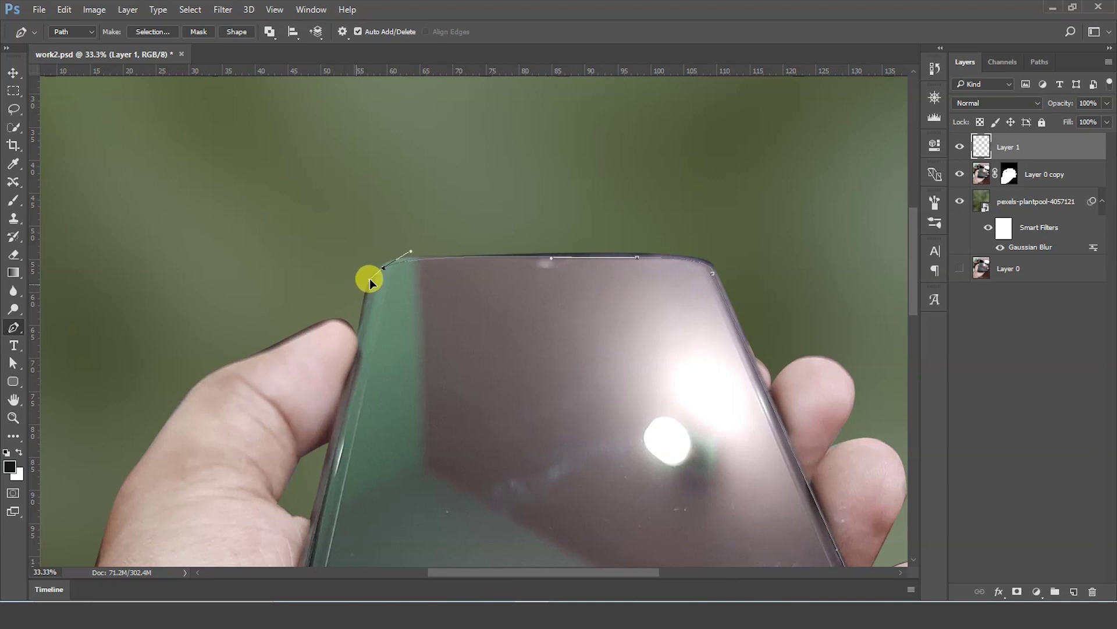
- Finish the outline down the left edge and around the bottom-left corner, then load it as a selection
{"action": "scroll", "coordinate": [394, 292], "scroll_direction": "down", "scroll_amount": 3}
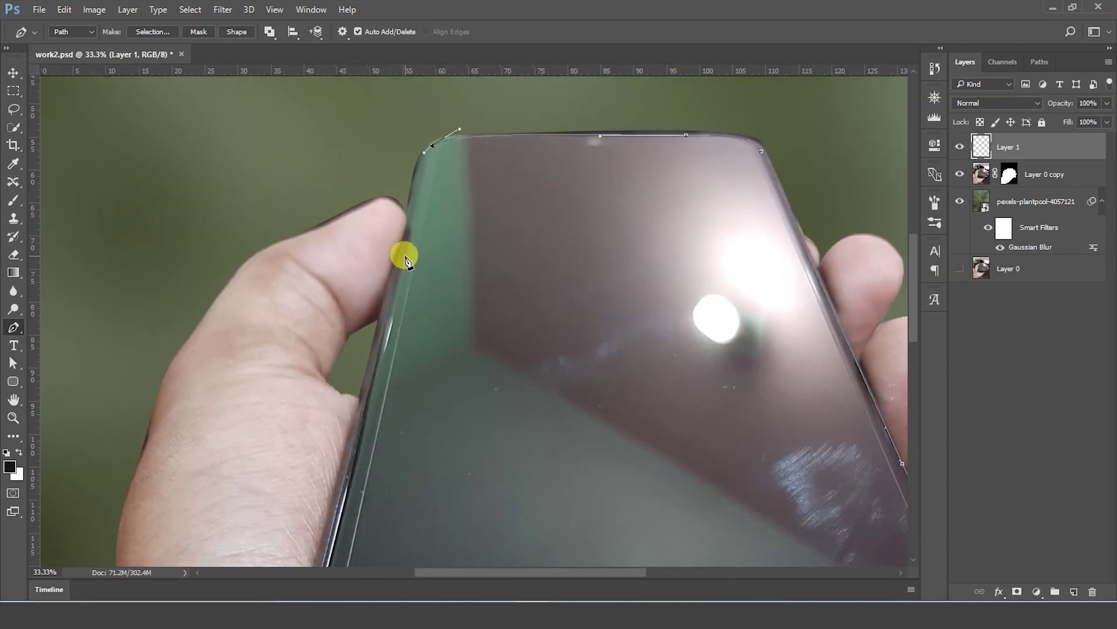
{"action": "left_click_drag", "start_coordinate": [402, 261], "coordinate": [393, 313]}
{"action": "mouse_move", "coordinate": [357, 454]}
{"action": "left_mouse_down"}
{"action": "mouse_move", "coordinate": [451, 227]}
{"action": "mouse_move", "coordinate": [460, 239]}
{"action": "left_mouse_up"}
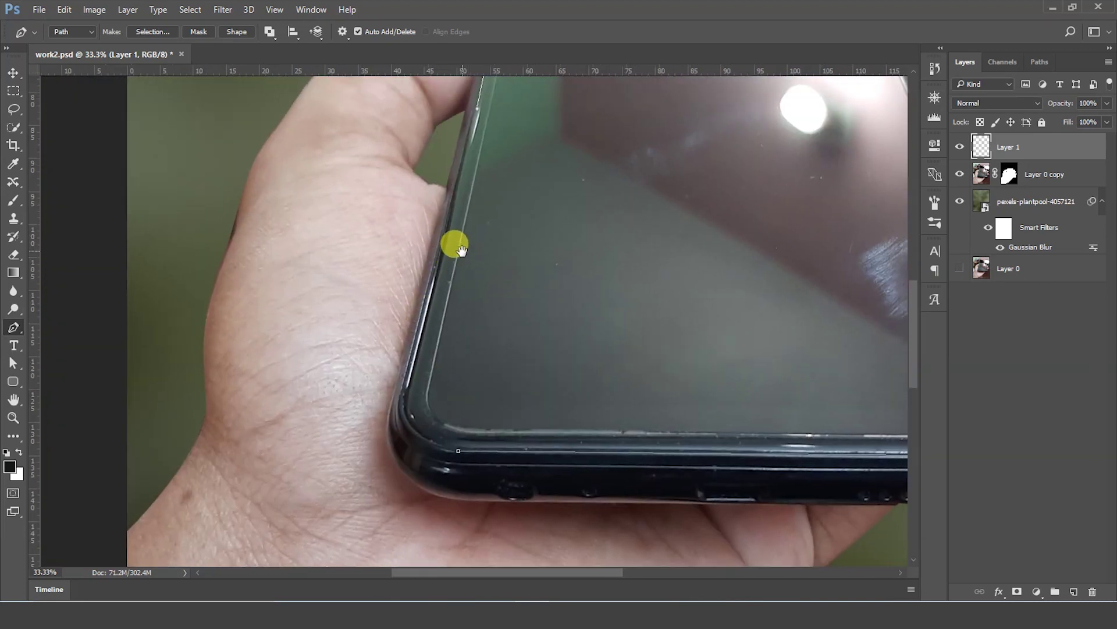
{"action": "left_click", "coordinate": [429, 301]}
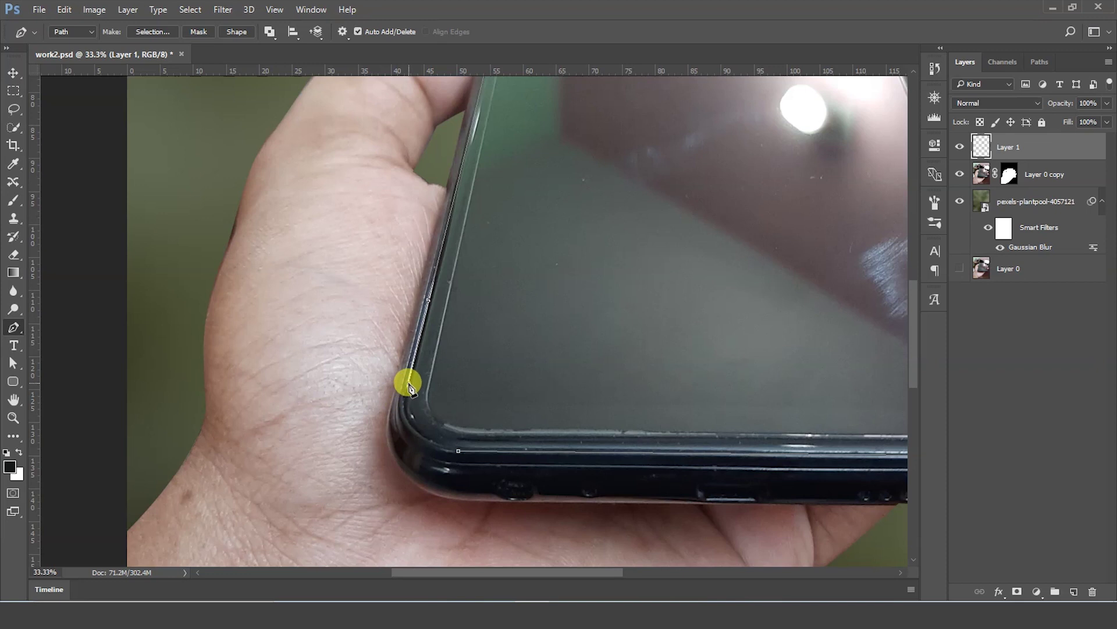
{"action": "left_click_drag", "start_coordinate": [458, 451], "coordinate": [516, 453]}
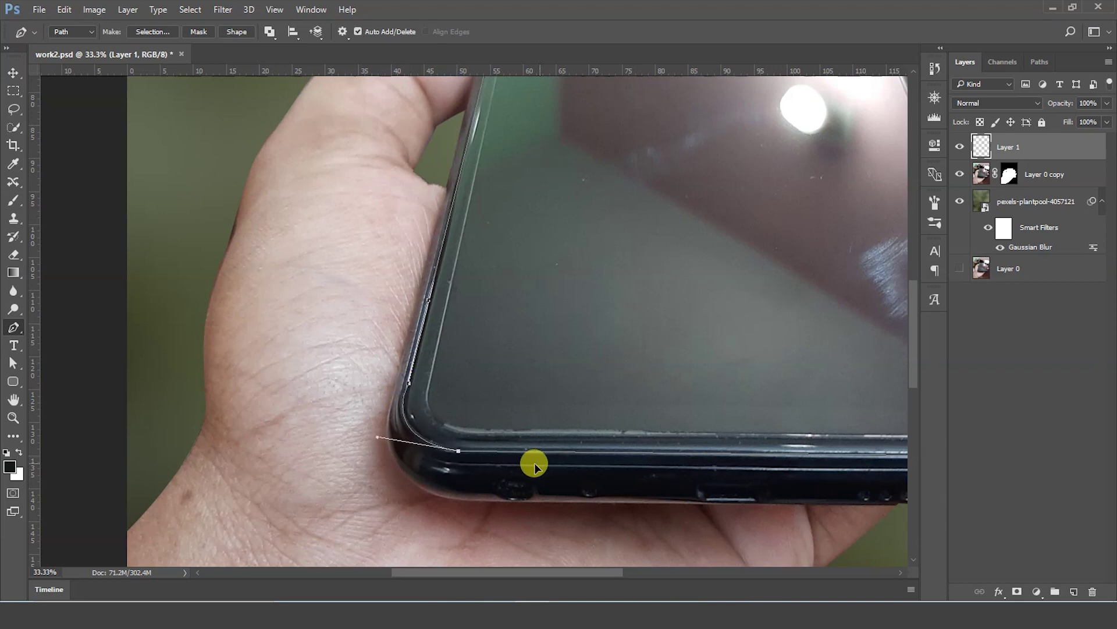
{"action": "key", "text": "z"}
{"action": "left_click", "coordinate": [520, 325], "text": "alt"}
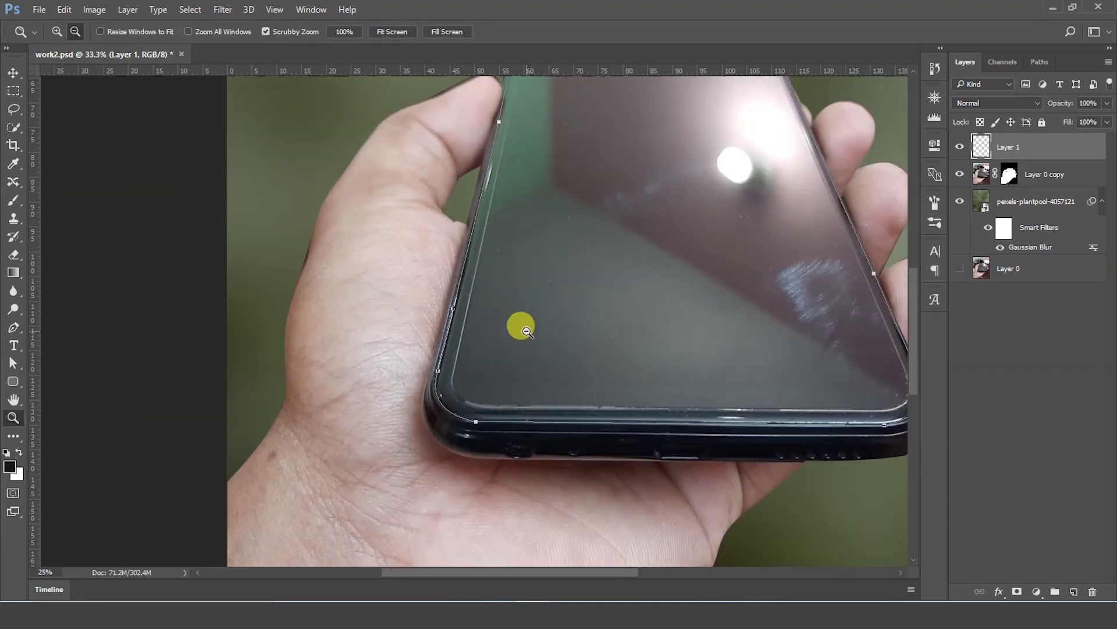
{"action": "left_click", "coordinate": [602, 321], "text": "alt"}
{"action": "key", "text": "ctrl+Return"}
- Fill the screen selection with a 131814 Solid Color layer and bring in the pubg image
{"action": "key", "text": "p"}
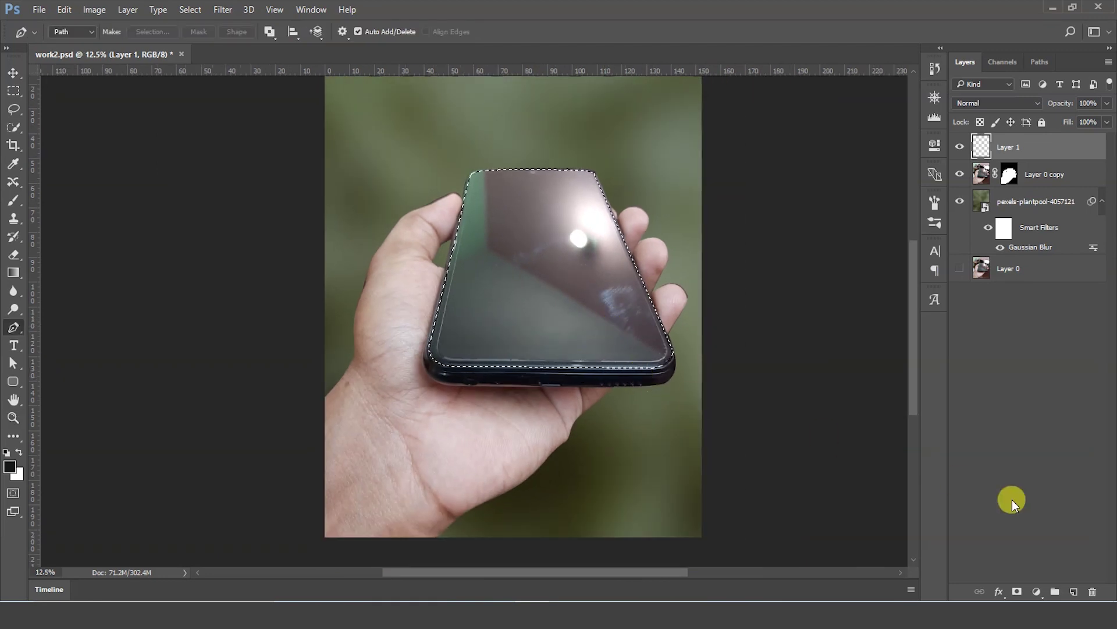
{"action": "left_click", "coordinate": [1036, 591]}
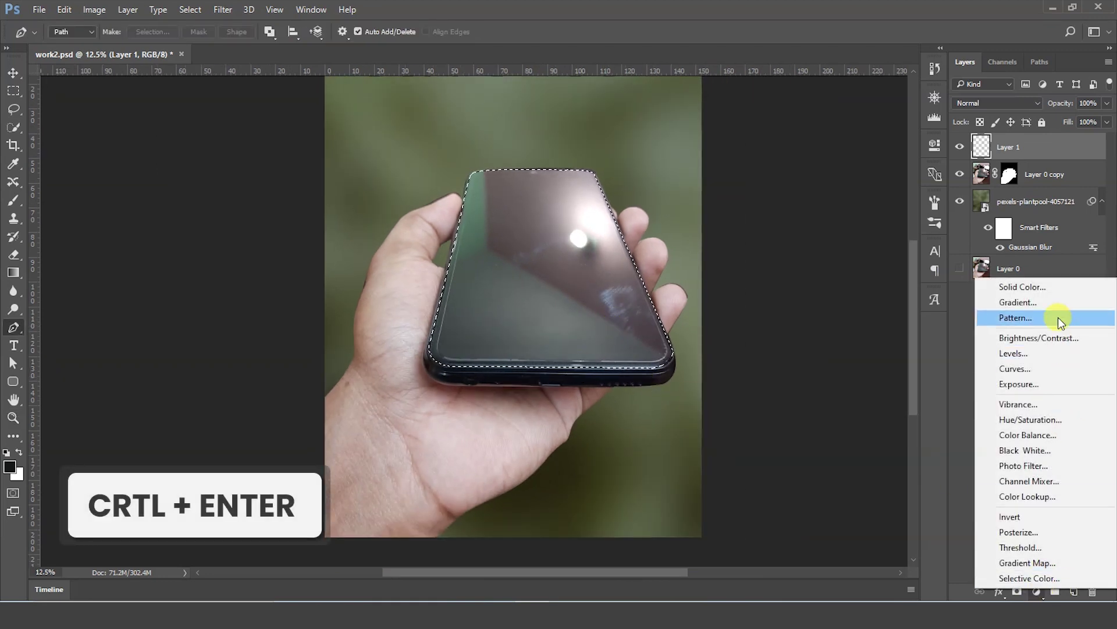
{"action": "left_click", "coordinate": [1034, 288]}
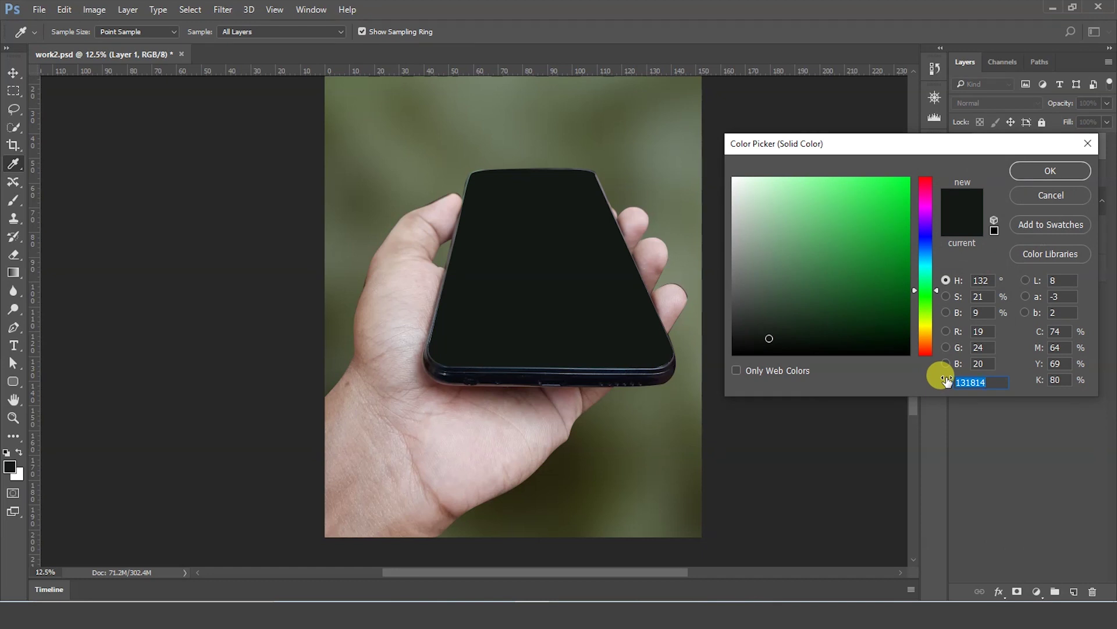
{"action": "left_click", "coordinate": [1040, 170]}
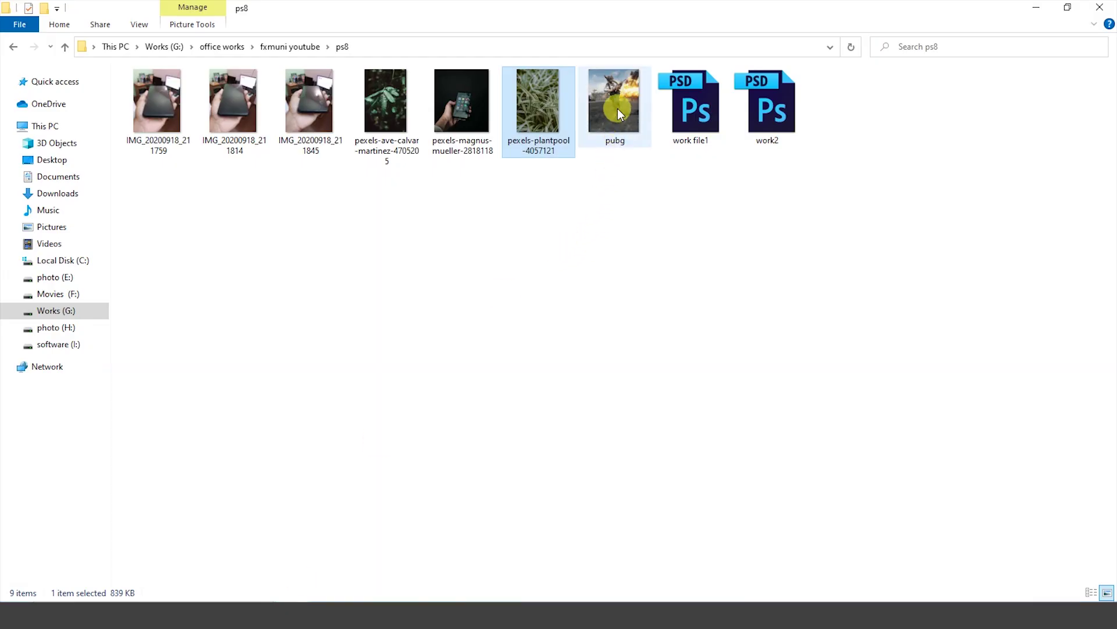
{"action": "mouse_move", "coordinate": [617, 108]}
{"action": "left_mouse_down"}
{"action": "mouse_move", "coordinate": [529, 512]}
{"action": "mouse_move", "coordinate": [537, 344]}
{"action": "left_mouse_up"}
- Position and enlarge the pubg image over the phone screen, then duplicate it
{"action": "key", "text": "Return"}
{"action": "key", "text": "z"}
{"action": "left_click", "coordinate": [511, 281], "text": "alt"}
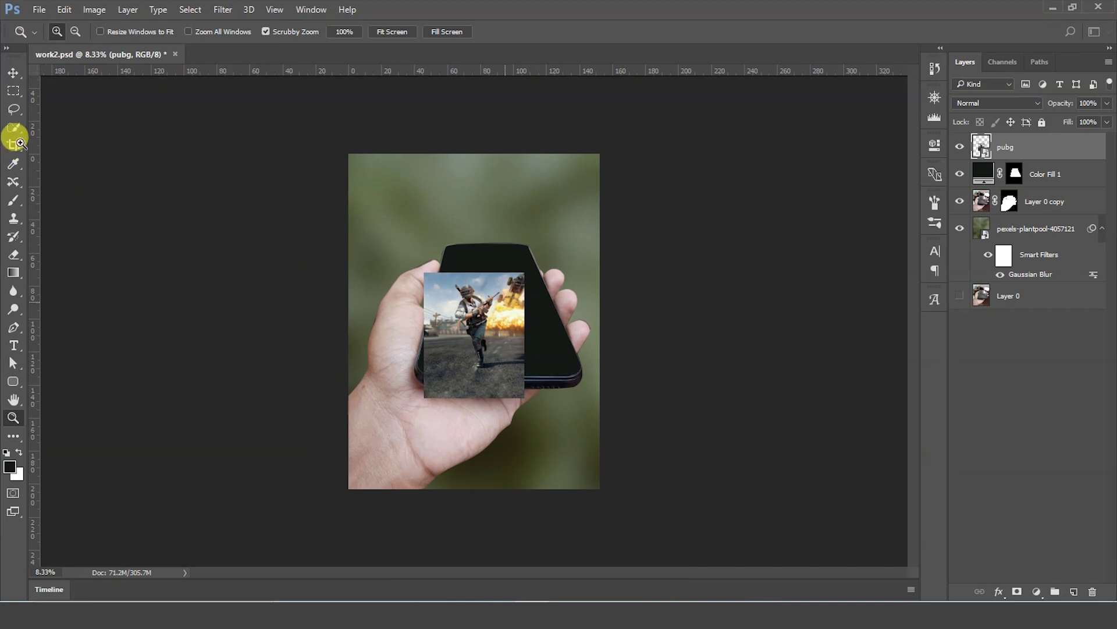
{"action": "left_click", "coordinate": [14, 75]}
{"action": "left_click_drag", "start_coordinate": [499, 333], "coordinate": [571, 181]}
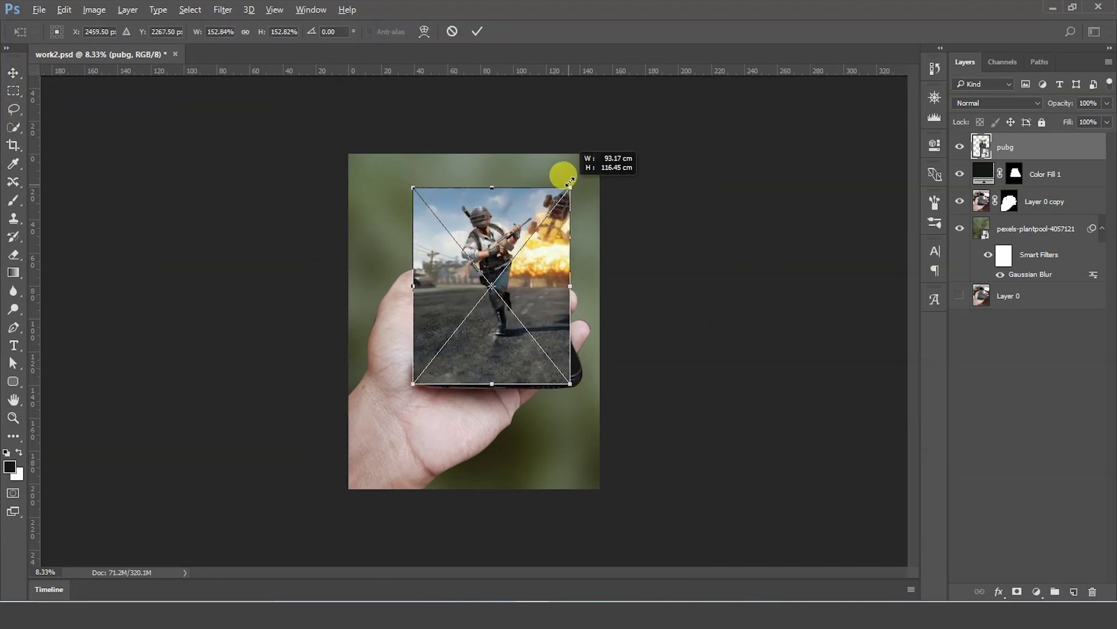
{"action": "left_click_drag", "start_coordinate": [530, 273], "coordinate": [538, 275]}
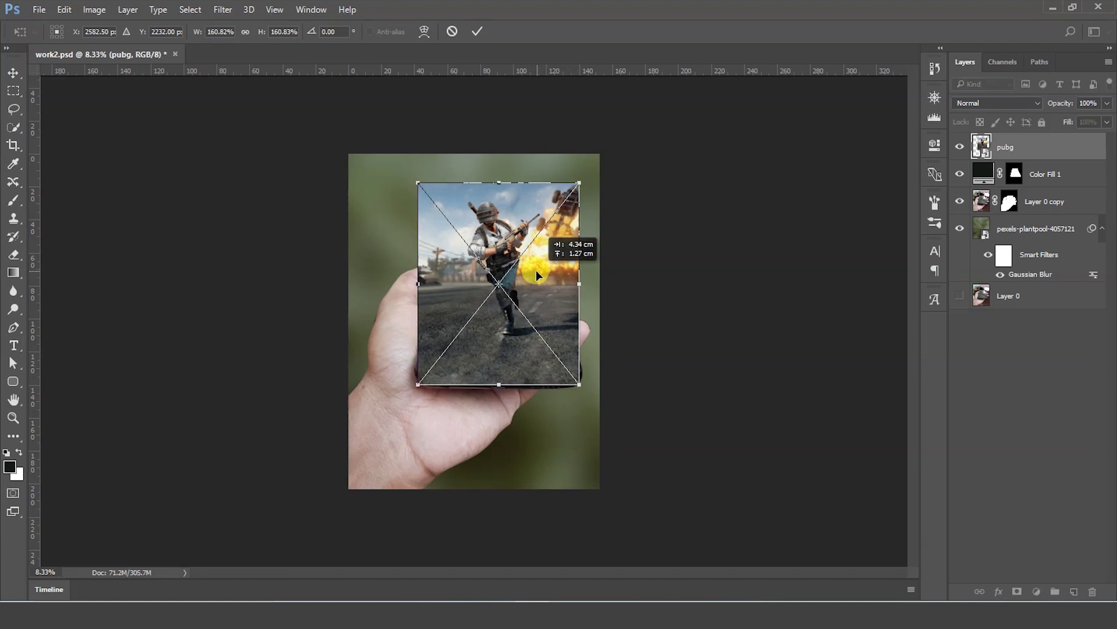
{"action": "key", "text": "p"}
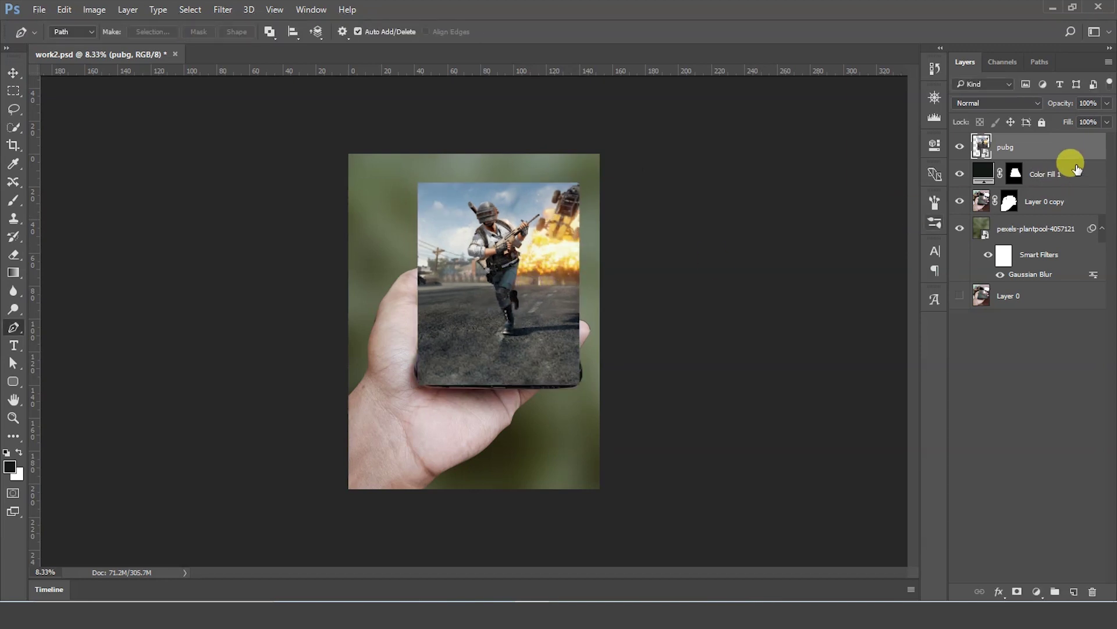
{"action": "key", "text": "ctrl+j"}
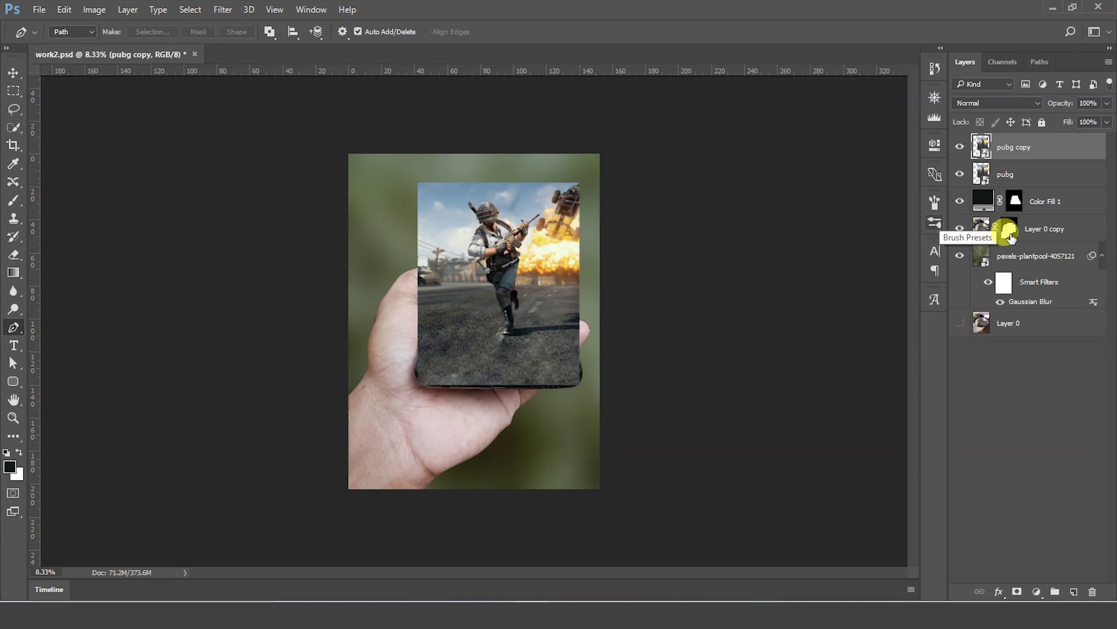
- Clip pubg into the Color Fill screen, set pubg copy to 48% opacity, and select both layers
{"action": "left_click", "coordinate": [1011, 182]}
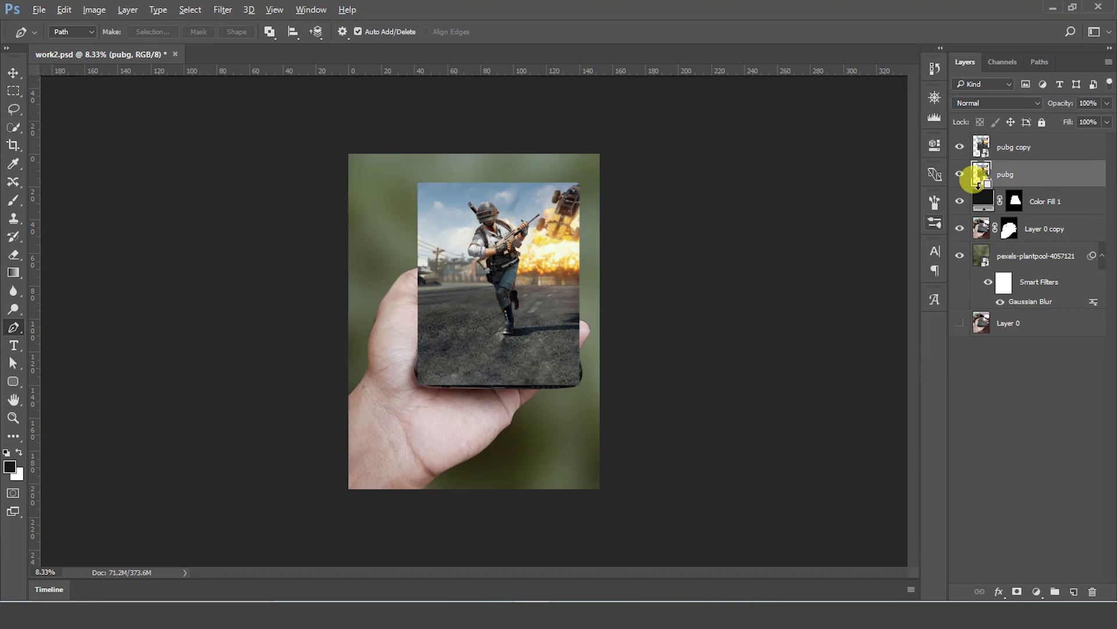
{"action": "left_click", "coordinate": [980, 184], "text": "alt"}
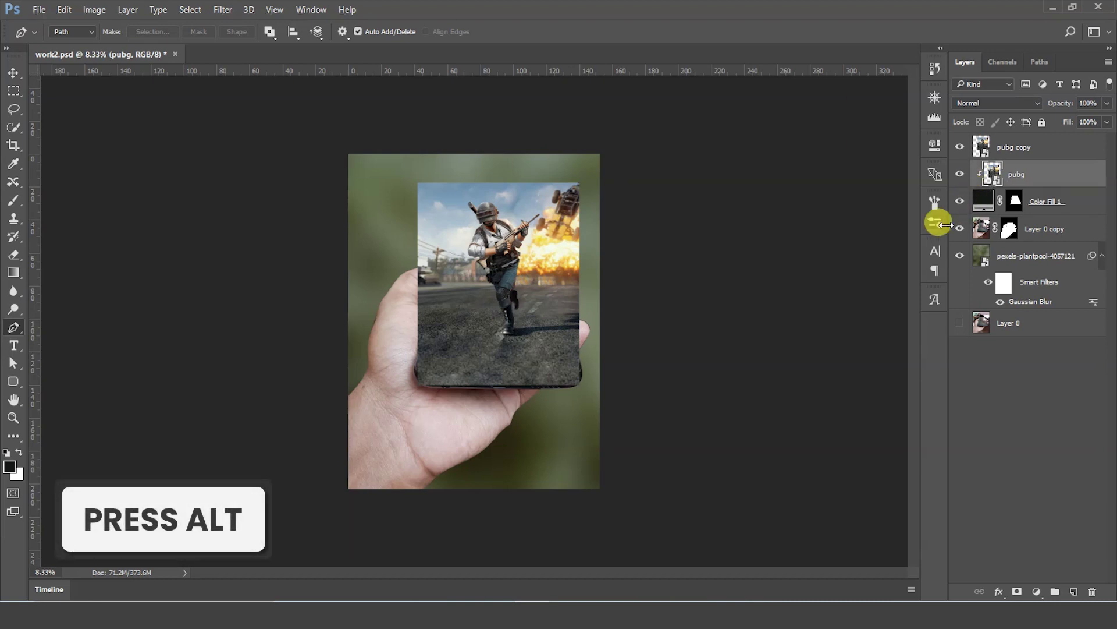
{"action": "left_click", "coordinate": [959, 149]}
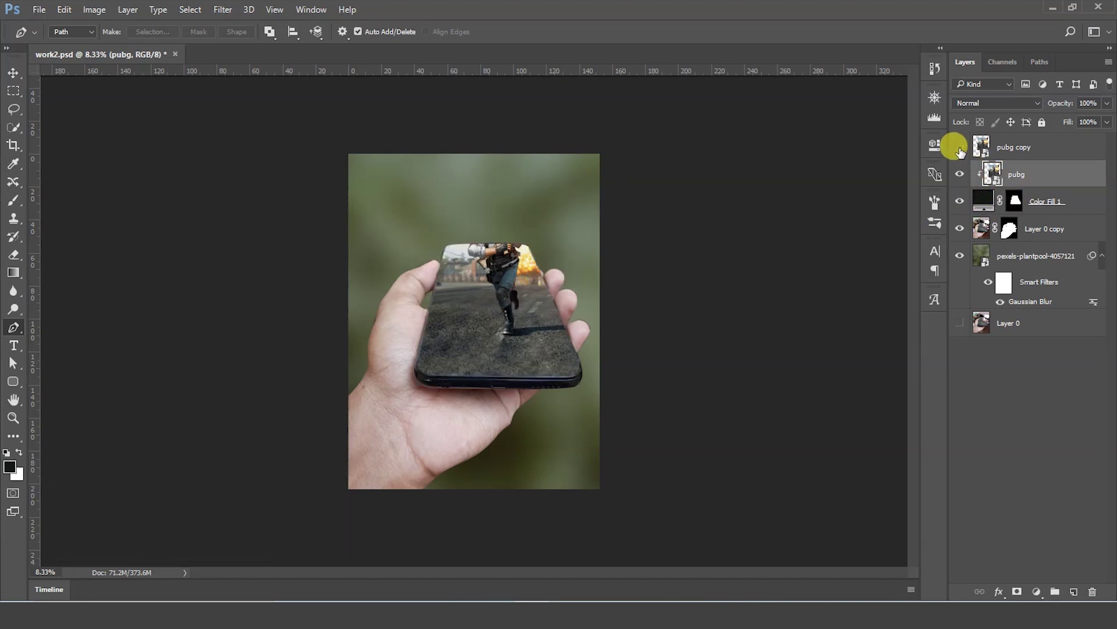
{"action": "left_click", "coordinate": [960, 149]}
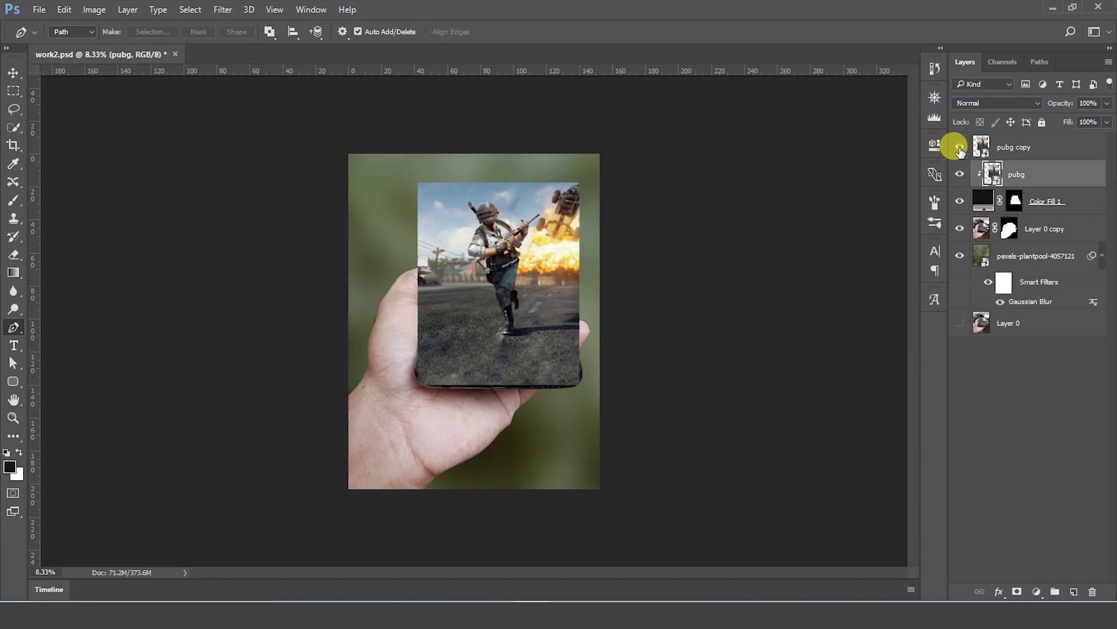
{"action": "left_click", "coordinate": [1005, 149]}
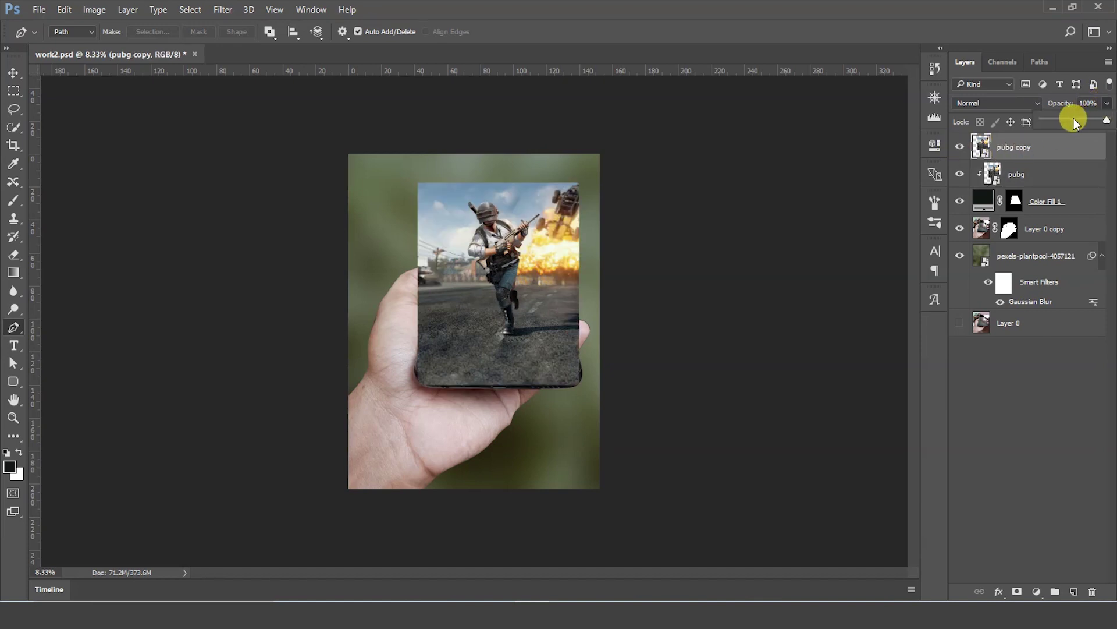
{"action": "left_click", "coordinate": [1074, 120]}
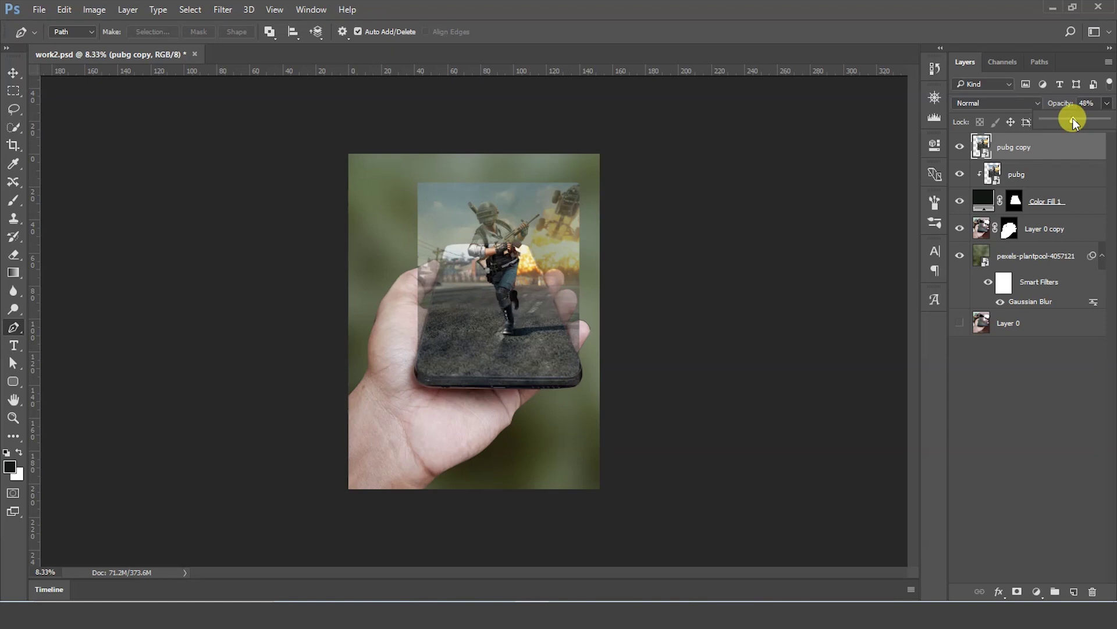
{"action": "left_click", "coordinate": [1022, 178]}
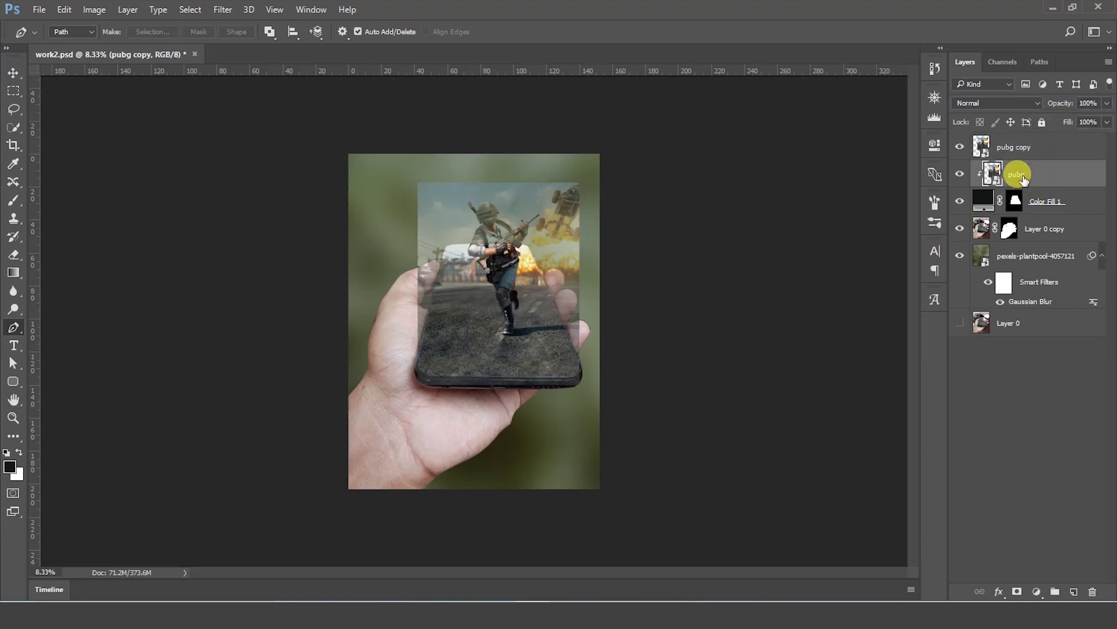
{"action": "left_click", "coordinate": [1010, 148], "text": "shift"}
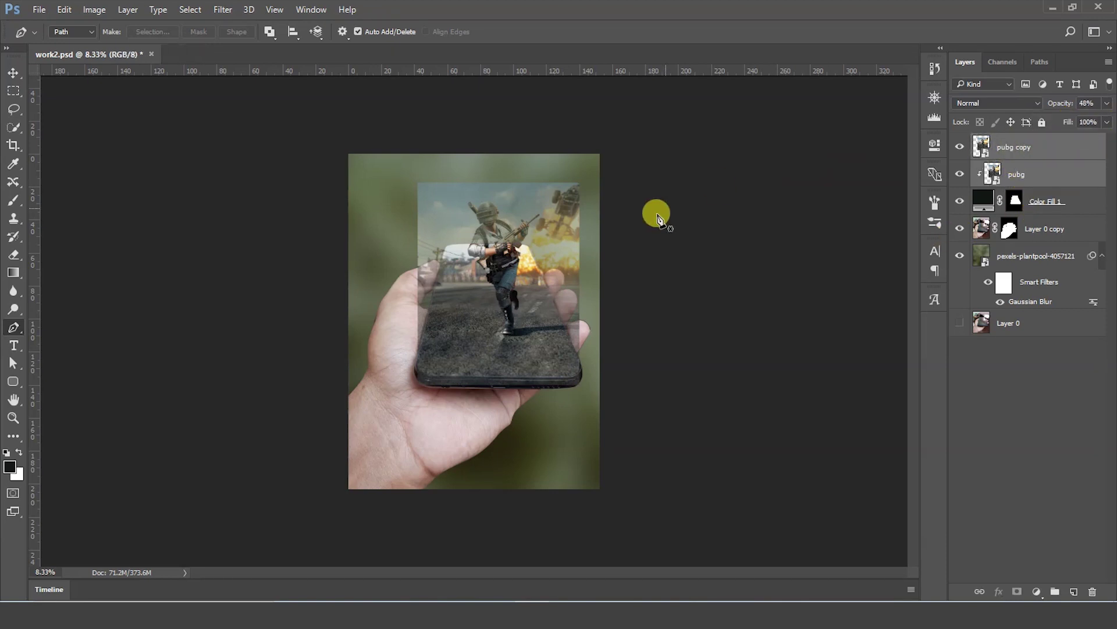
{"action": "left_click", "coordinate": [13, 72]}
- Enlarge both PUBG layers to about 118% around their centre
{"action": "left_click_drag", "start_coordinate": [578, 178], "coordinate": [590, 169]}
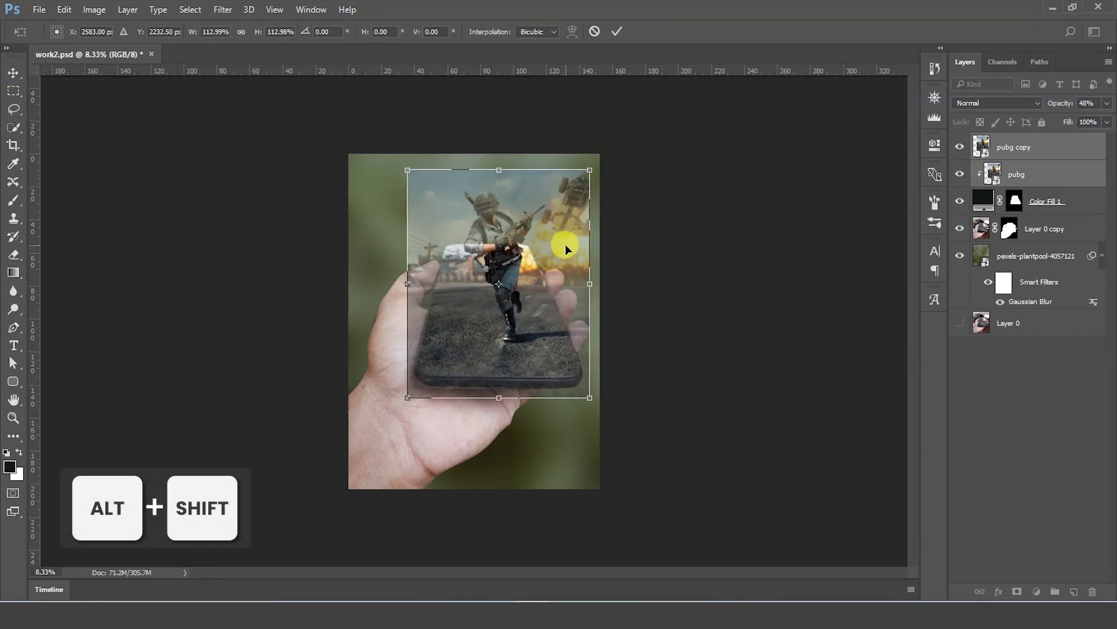
{"action": "left_click_drag", "start_coordinate": [565, 244], "coordinate": [558, 241]}
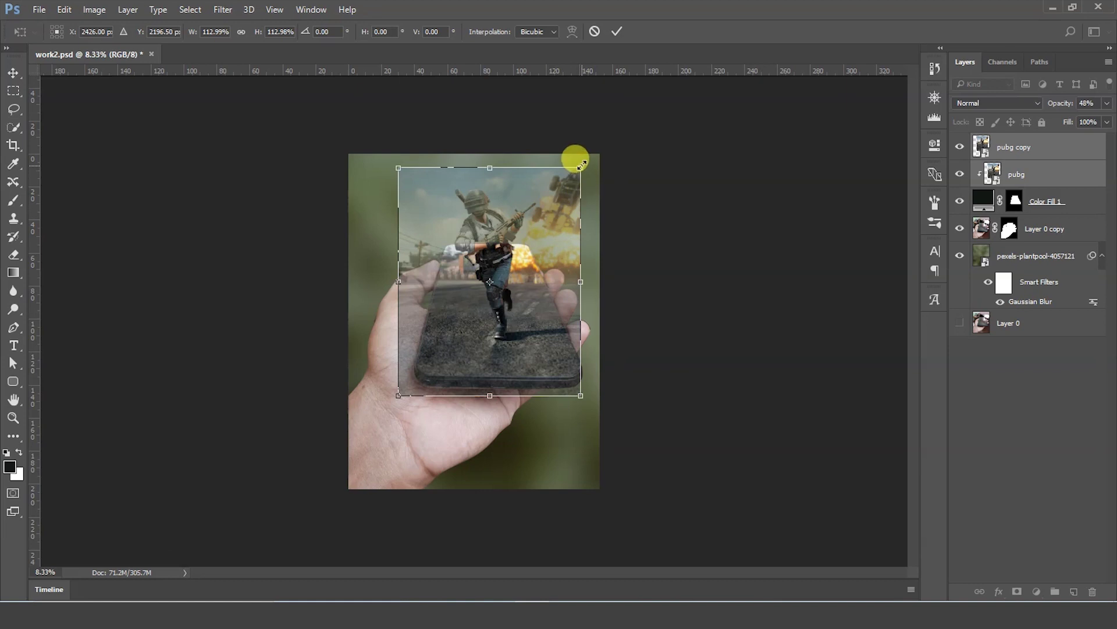
{"action": "left_click_drag", "start_coordinate": [580, 169], "coordinate": [585, 158]}
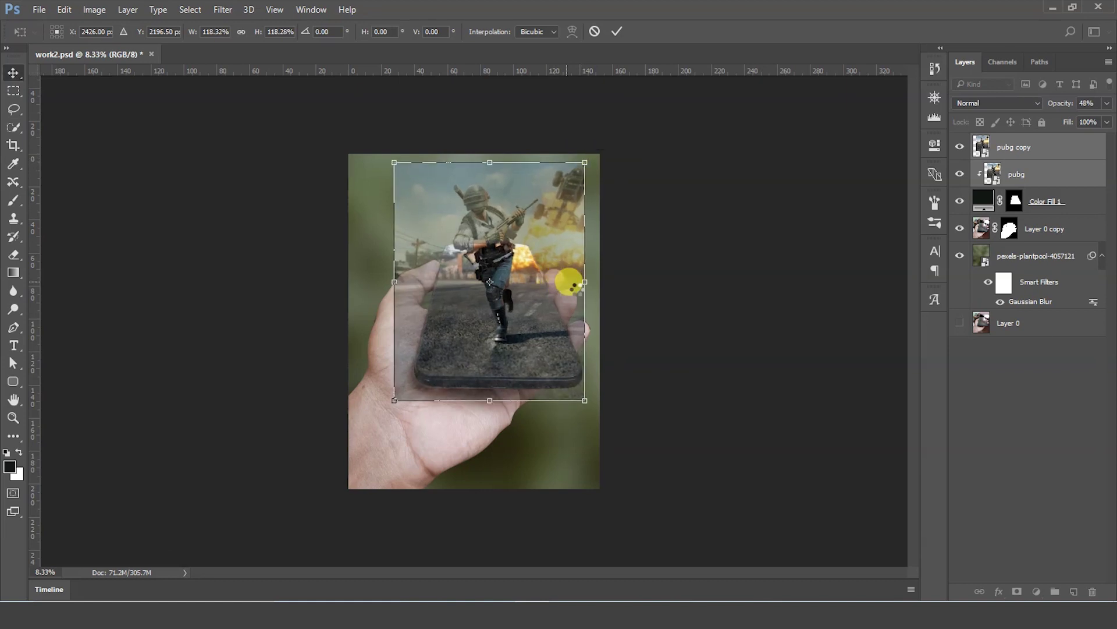
{"action": "key", "text": "Return"}
- Set the pubg copy layer's opacity to 64%
{"action": "left_click", "coordinate": [1029, 175]}
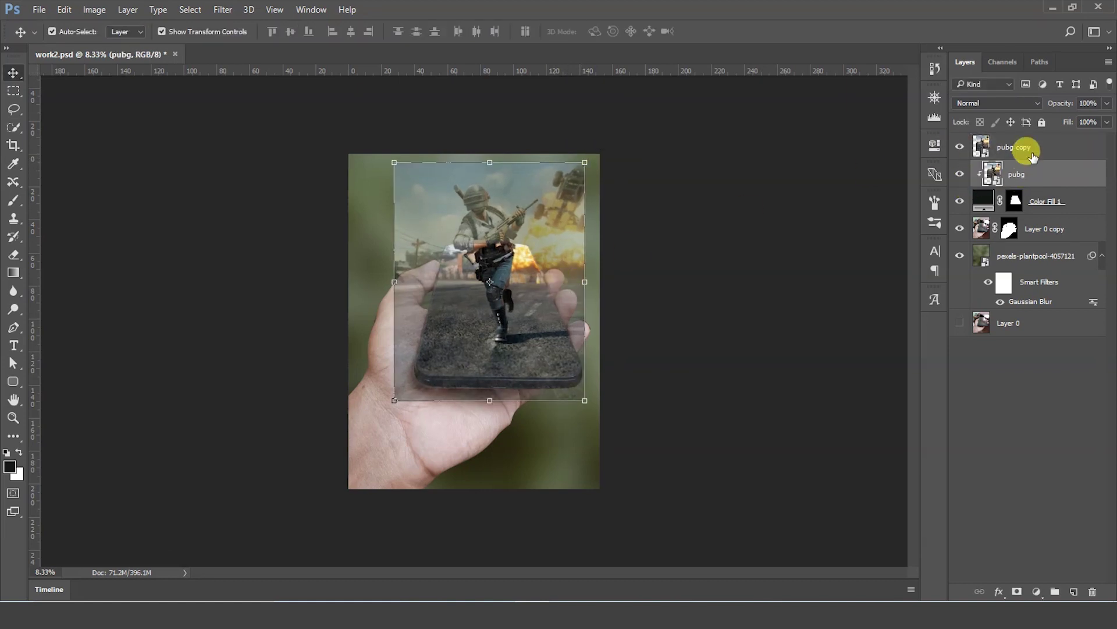
{"action": "left_click", "coordinate": [1027, 148]}
{"action": "left_click", "coordinate": [1108, 103]}
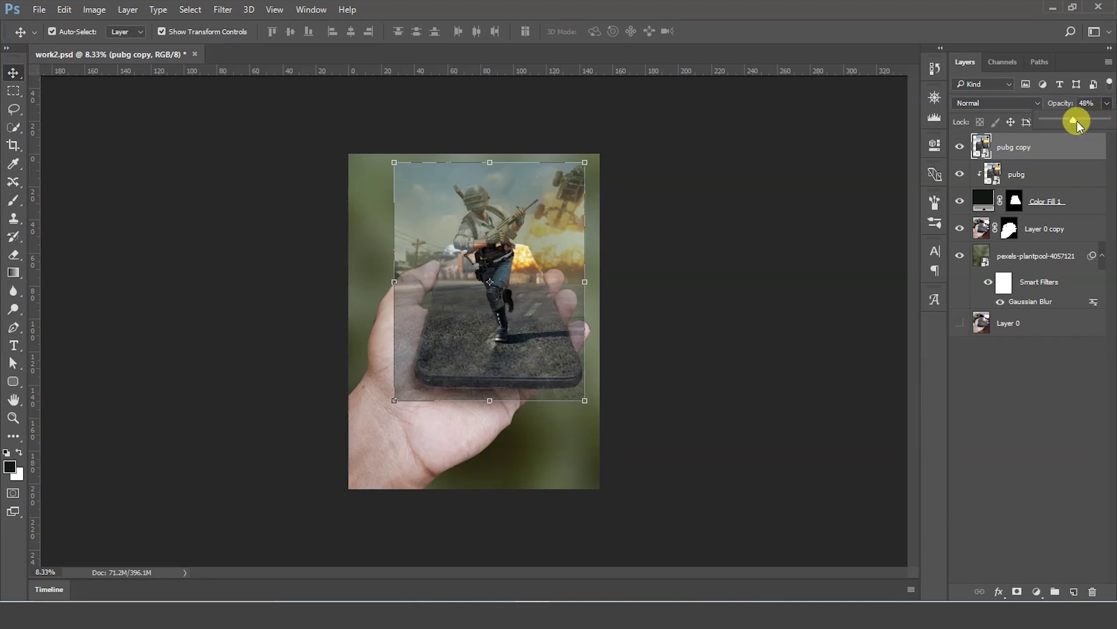
{"action": "left_click_drag", "start_coordinate": [1061, 120], "coordinate": [1083, 119]}
- Zoom in to 50% on the soldier and start a pen outline at the elbow, up the arm and shoulder
{"action": "key", "text": "z"}
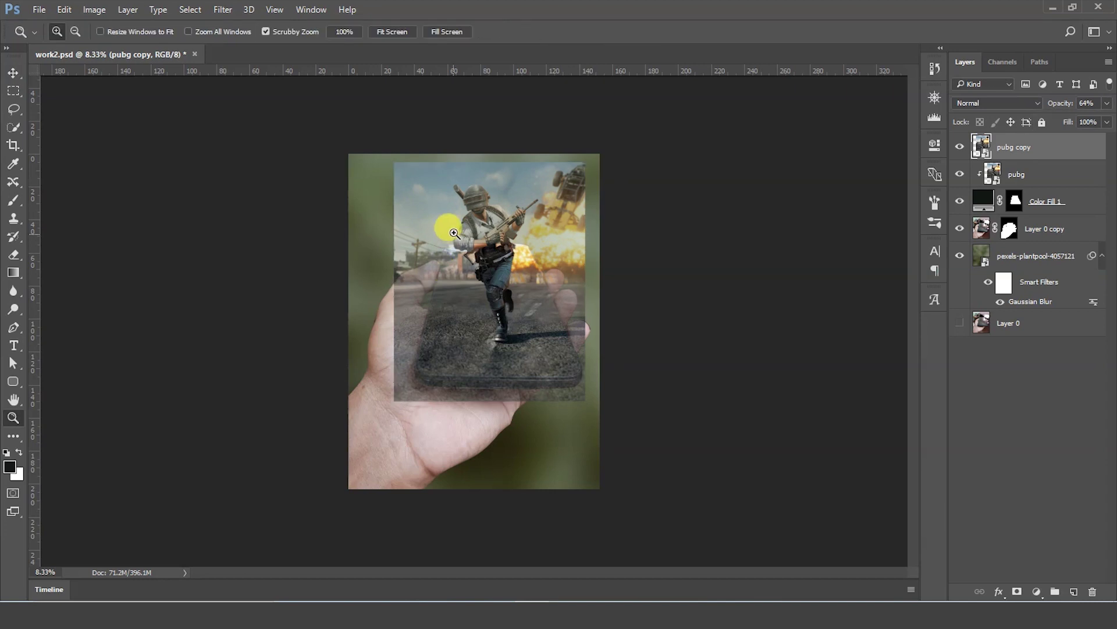
{"action": "left_click_drag", "start_coordinate": [448, 219], "coordinate": [553, 306]}
{"action": "left_click", "coordinate": [553, 307]}
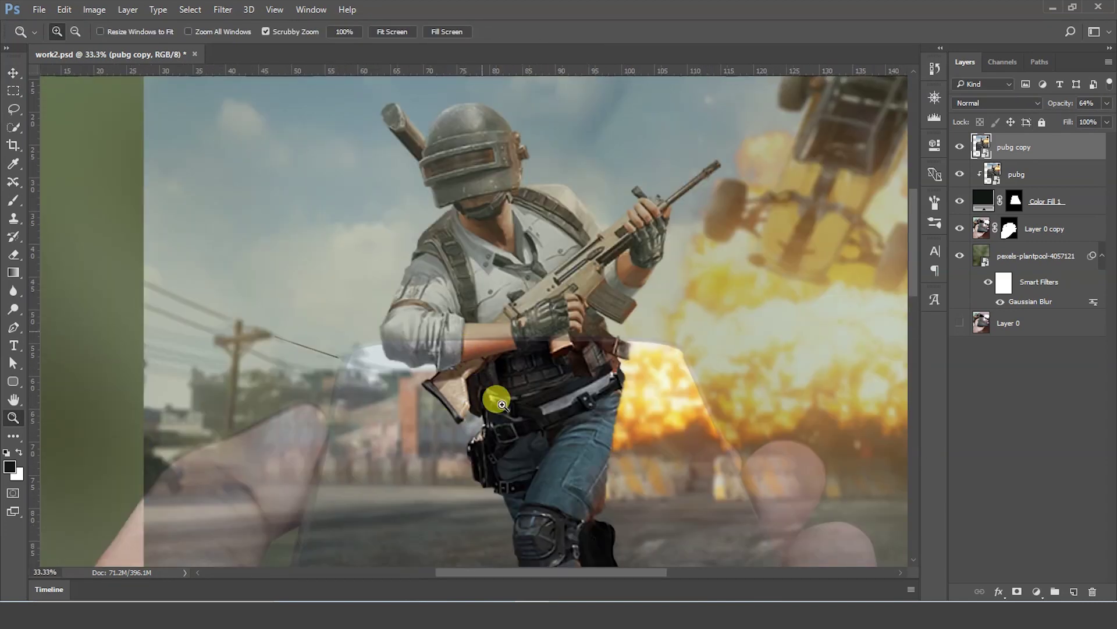
{"action": "left_click", "coordinate": [367, 429]}
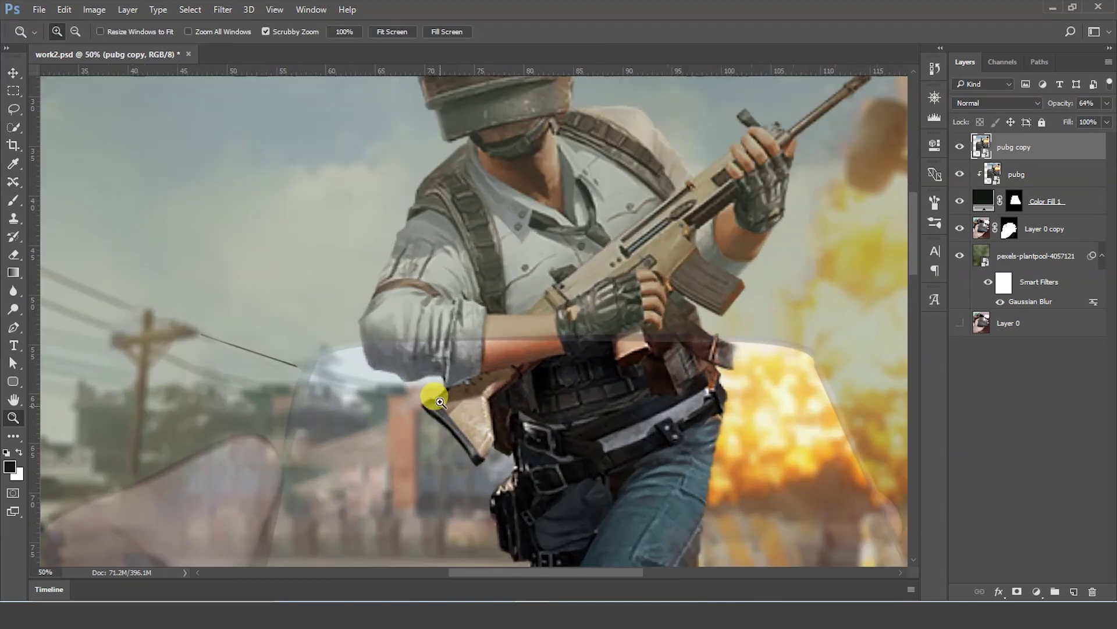
{"action": "key", "text": "p"}
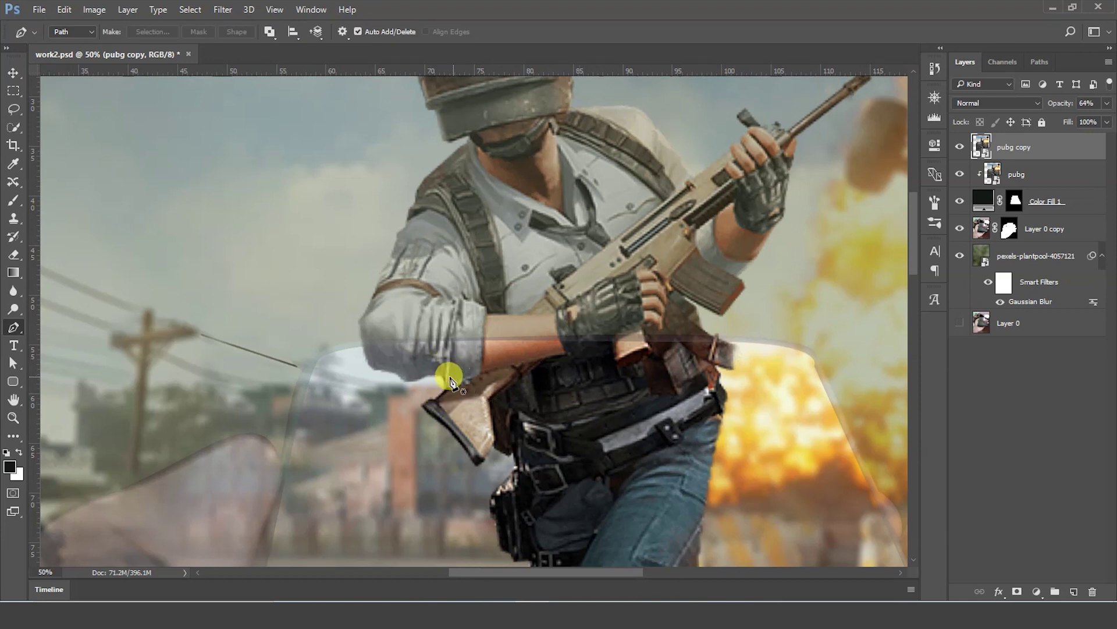
{"action": "mouse_move", "coordinate": [370, 365]}
{"action": "left_mouse_down"}
{"action": "mouse_move", "coordinate": [364, 299]}
{"action": "mouse_move", "coordinate": [364, 357]}
{"action": "left_mouse_up"}
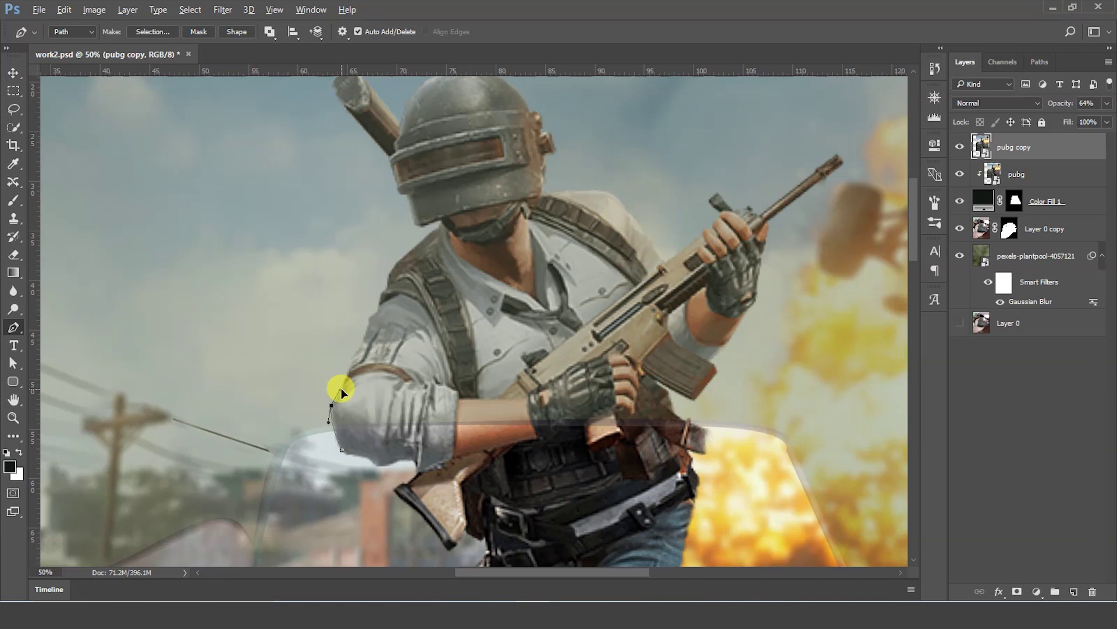
{"action": "mouse_move", "coordinate": [361, 344]}
{"action": "left_mouse_down"}
{"action": "mouse_move", "coordinate": [374, 319]}
{"action": "mouse_move", "coordinate": [359, 407]}
{"action": "mouse_move", "coordinate": [367, 389]}
{"action": "left_mouse_up"}
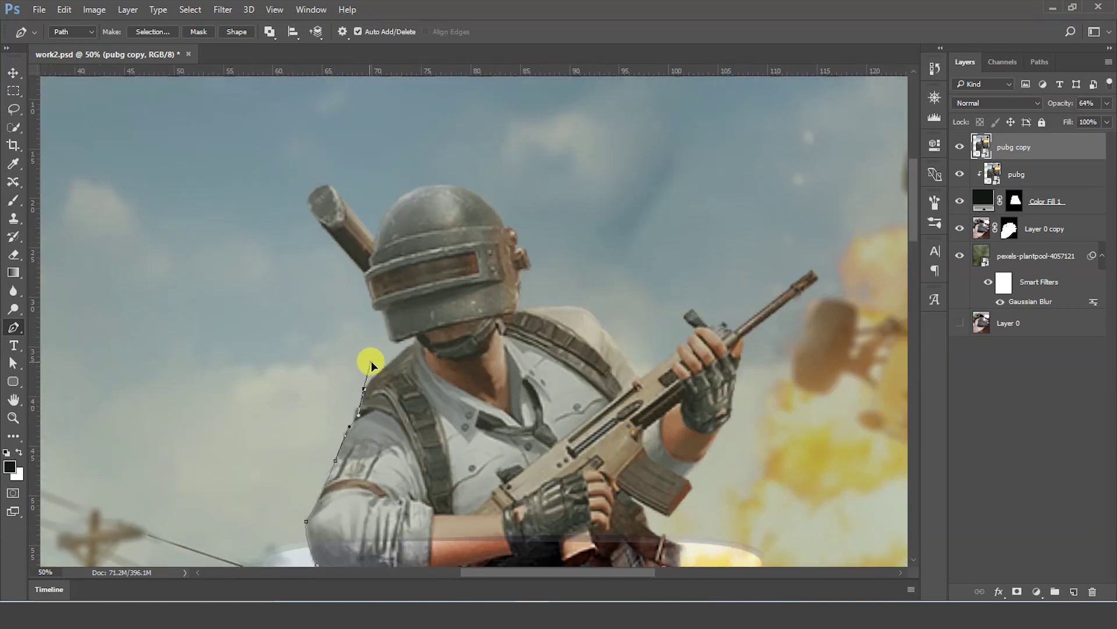
{"action": "left_click_drag", "start_coordinate": [413, 339], "coordinate": [425, 441]}
- Trace the outline up the helmet's left edge, around the back-mounted pan, and over the helmet's right edge
{"action": "left_click", "coordinate": [429, 451]}
{"action": "left_click", "coordinate": [415, 422]}
{"action": "left_click", "coordinate": [402, 387]}
{"action": "left_click", "coordinate": [360, 337]}
{"action": "left_click", "coordinate": [350, 303]}
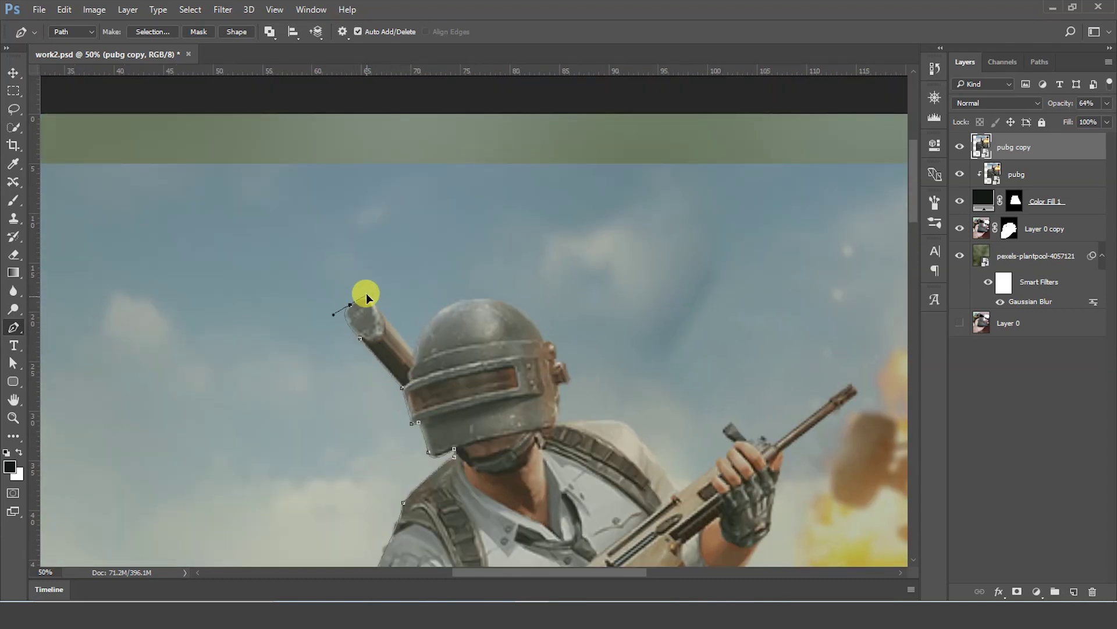
{"action": "left_click", "coordinate": [414, 353]}
{"action": "left_click_drag", "start_coordinate": [543, 339], "coordinate": [579, 391]}
{"action": "left_click_drag", "start_coordinate": [555, 427], "coordinate": [500, 322]}
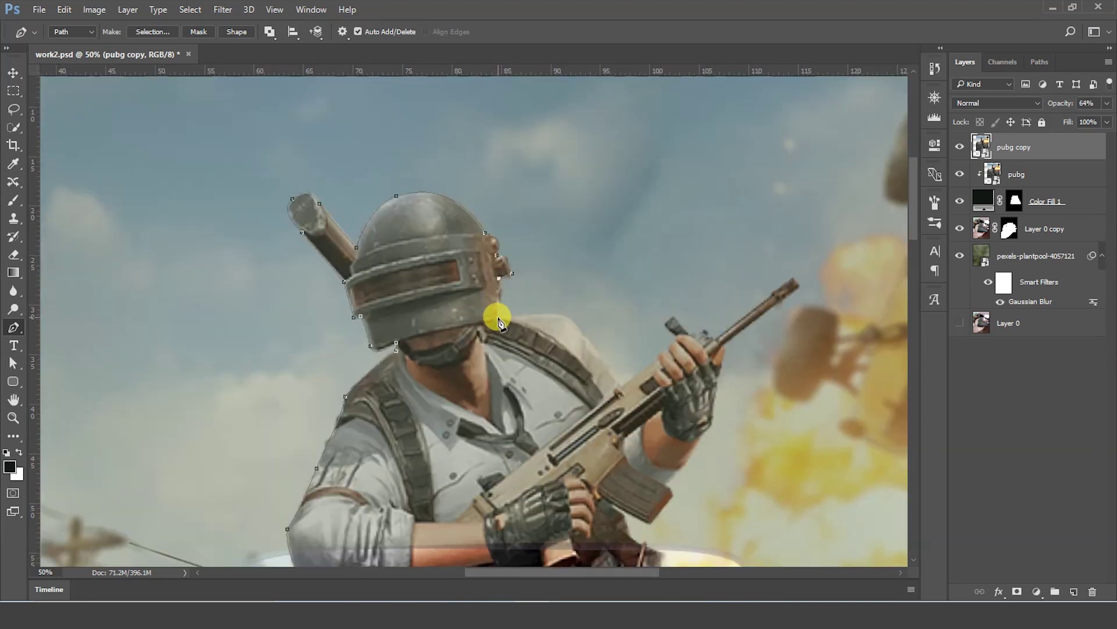
- Extend the outline along the rifle, around the gun sight, barrel and muzzle
{"action": "left_click", "coordinate": [622, 383]}
{"action": "key", "text": "ctrl+plus"}
{"action": "left_click", "coordinate": [662, 335]}
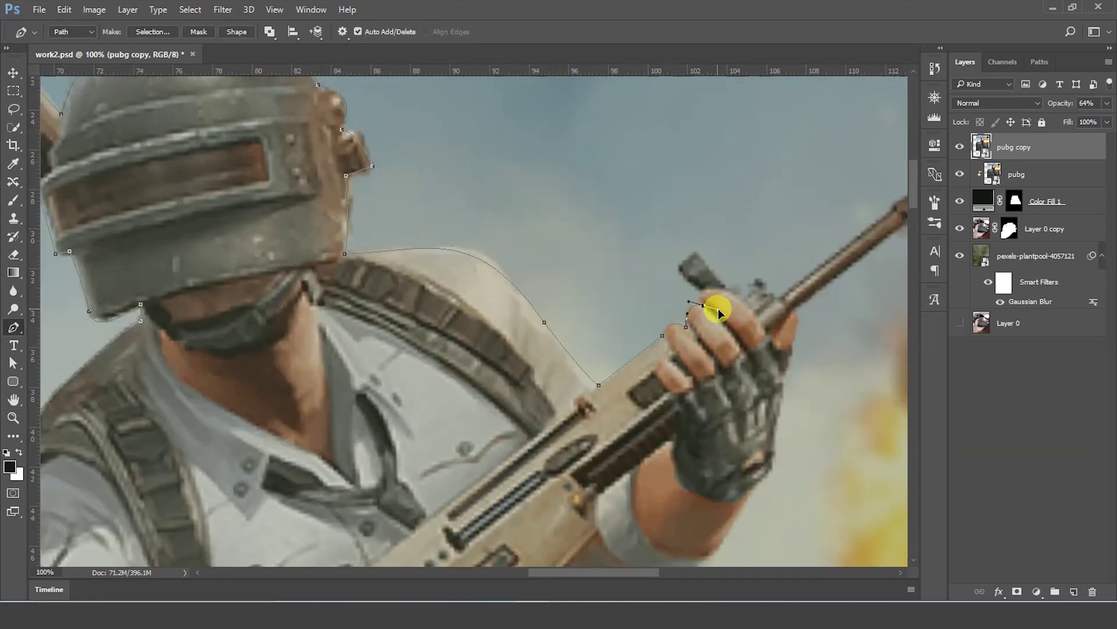
{"action": "mouse_move", "coordinate": [694, 286]}
{"action": "left_mouse_down"}
{"action": "mouse_move", "coordinate": [513, 263]}
{"action": "mouse_move", "coordinate": [558, 263]}
{"action": "mouse_move", "coordinate": [265, 348]}
{"action": "left_mouse_up"}
{"action": "left_click", "coordinate": [523, 267]}
{"action": "left_click", "coordinate": [496, 245]}
{"action": "left_click", "coordinate": [516, 227]}
{"action": "left_click", "coordinate": [269, 339]}
{"action": "left_click", "coordinate": [416, 222]}
{"action": "left_click", "coordinate": [431, 243]}
{"action": "left_click", "coordinate": [399, 267]}
{"action": "left_click_drag", "start_coordinate": [342, 267], "coordinate": [467, 220]}
- Continue the outline around the glove, forearm and magazine
{"action": "left_click_drag", "start_coordinate": [415, 300], "coordinate": [437, 268]}
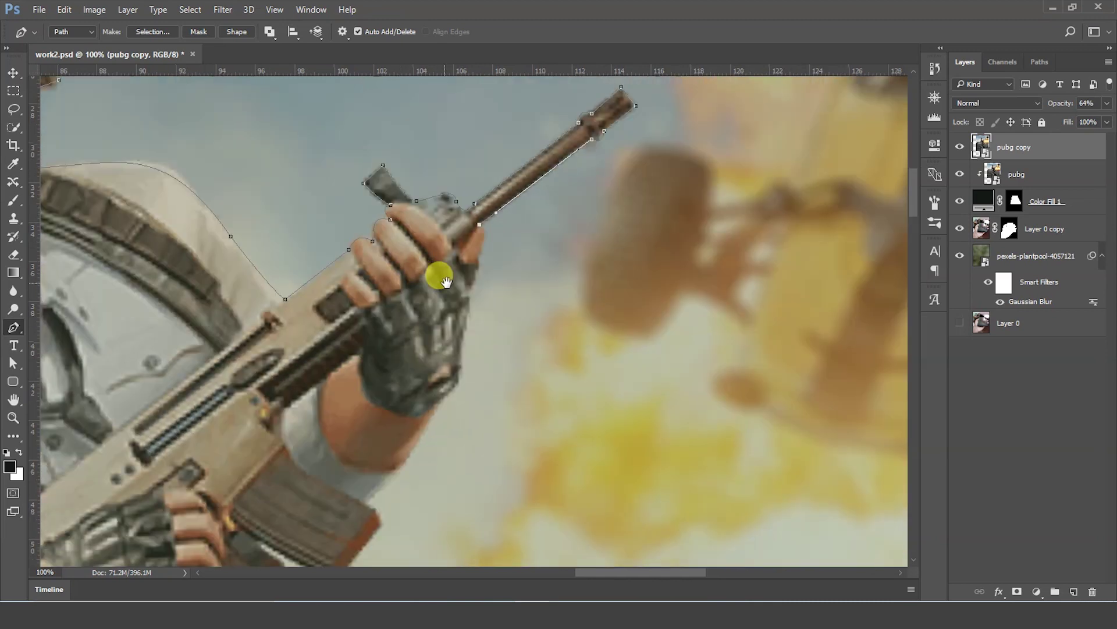
{"action": "mouse_move", "coordinate": [466, 309]}
{"action": "left_mouse_down"}
{"action": "mouse_move", "coordinate": [499, 252]}
{"action": "mouse_move", "coordinate": [508, 269]}
{"action": "left_mouse_up"}
{"action": "left_click", "coordinate": [495, 296]}
{"action": "left_click", "coordinate": [464, 328]}
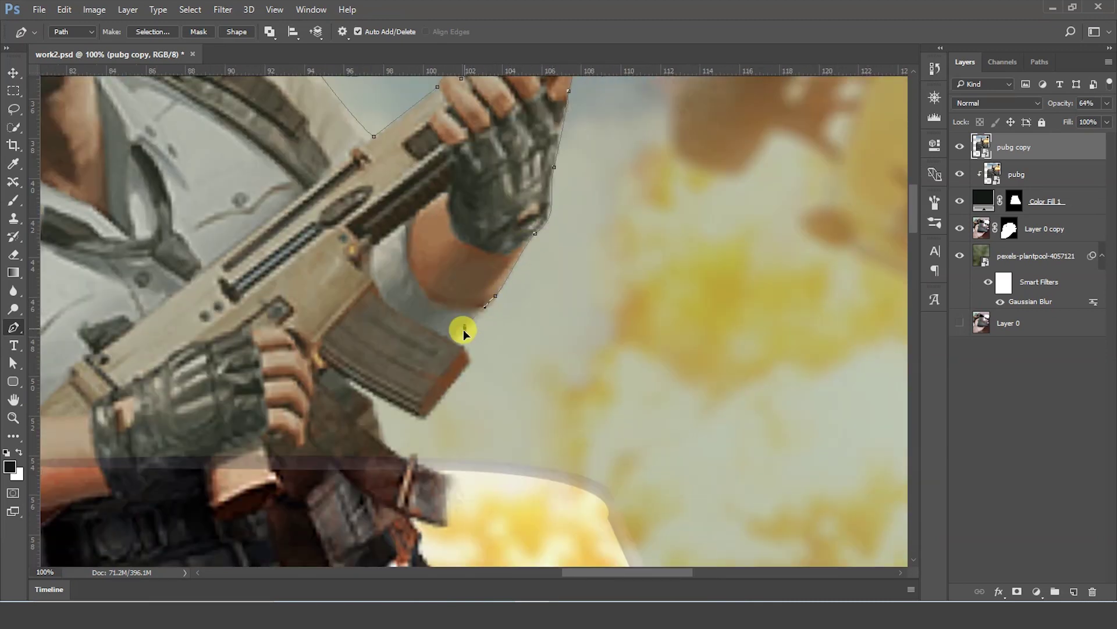
{"action": "left_click_drag", "start_coordinate": [462, 327], "coordinate": [524, 205]}
{"action": "left_click", "coordinate": [527, 225]}
{"action": "left_click", "coordinate": [488, 297]}
{"action": "left_click_drag", "start_coordinate": [416, 260], "coordinate": [432, 281]}
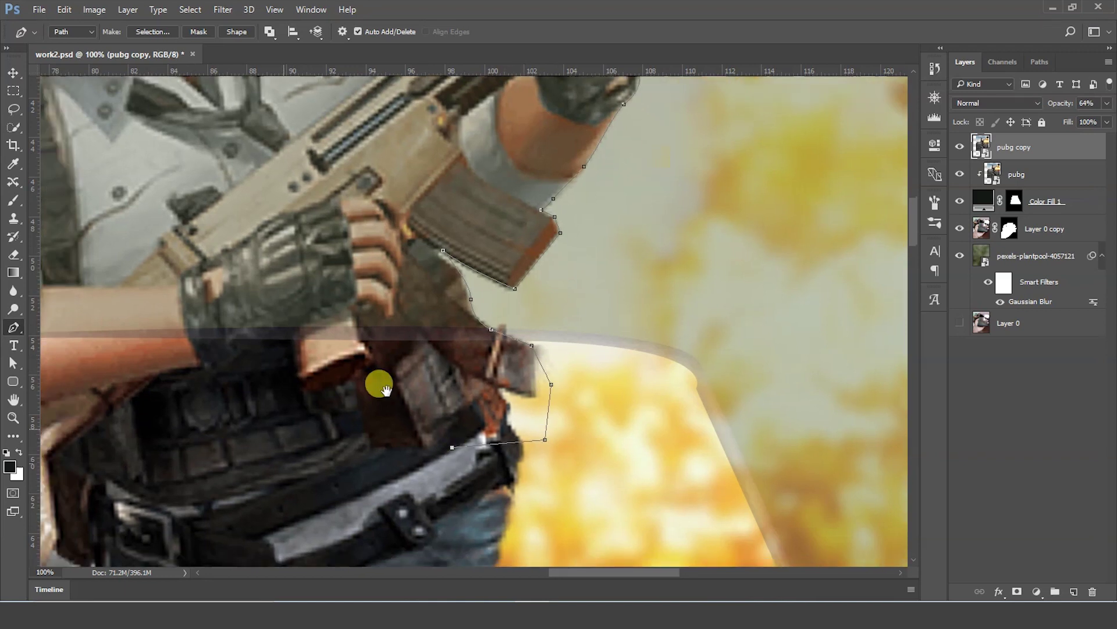
- Close the outline past the belt back at the elbow and load it as a selection
{"action": "scroll", "coordinate": [374, 382], "scroll_direction": "left", "scroll_amount": 5}
{"action": "scroll", "coordinate": [374, 382], "scroll_direction": "down", "scroll_amount": 2}
{"action": "left_click", "coordinate": [374, 352]}
{"action": "scroll", "coordinate": [267, 400], "scroll_direction": "left", "scroll_amount": 3}
{"action": "left_click_drag", "start_coordinate": [302, 349], "coordinate": [265, 287]}
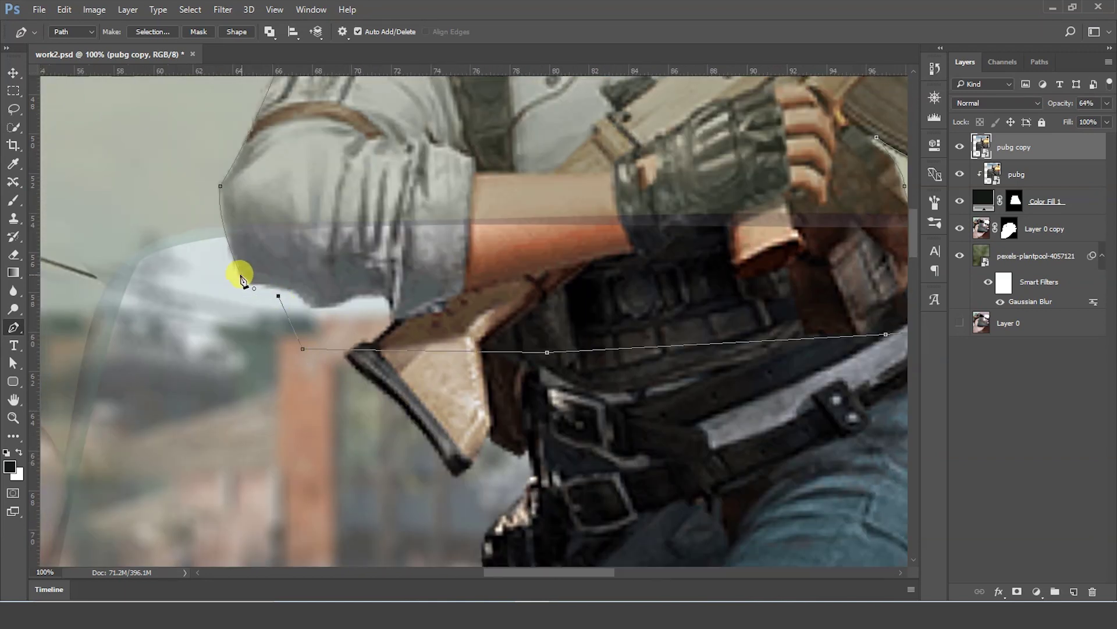
{"action": "key", "text": "ctrl+Return"}
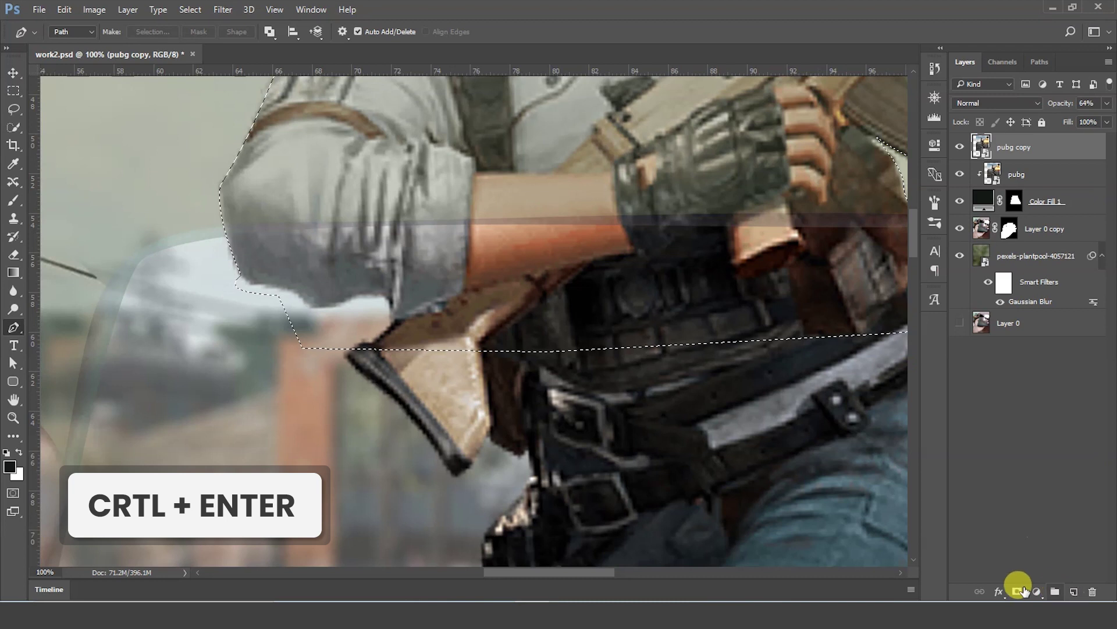
- Mask pubg copy to the outlined soldier at full opacity and fit the image on screen
{"action": "left_click", "coordinate": [1017, 590]}
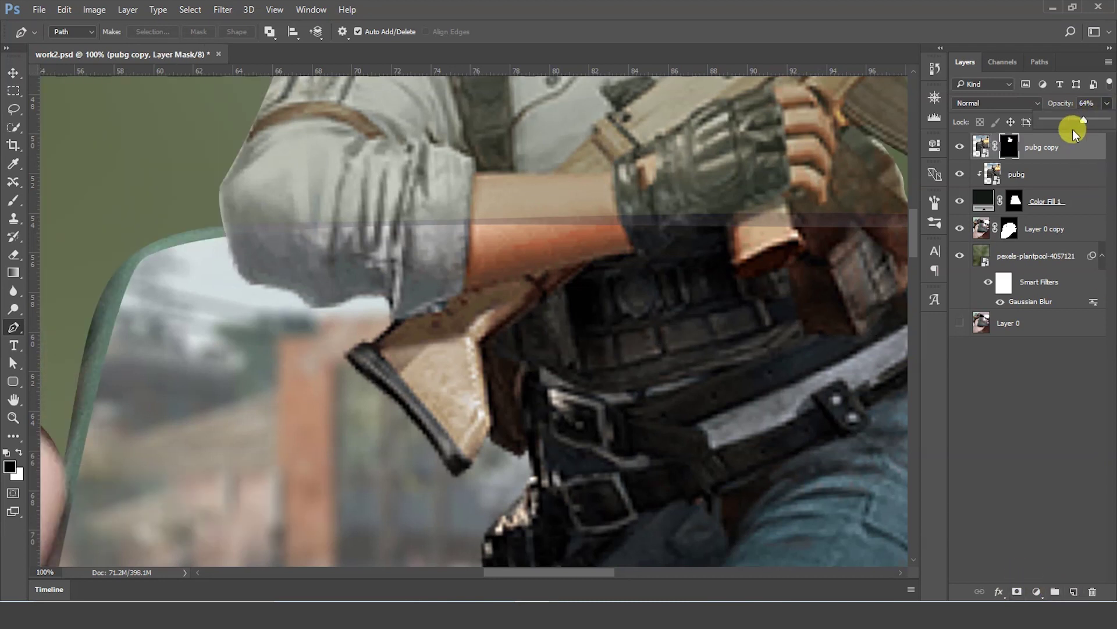
{"action": "left_click_drag", "start_coordinate": [1084, 121], "coordinate": [1112, 121]}
{"action": "key", "text": "z"}
{"action": "right_click", "coordinate": [499, 268]}
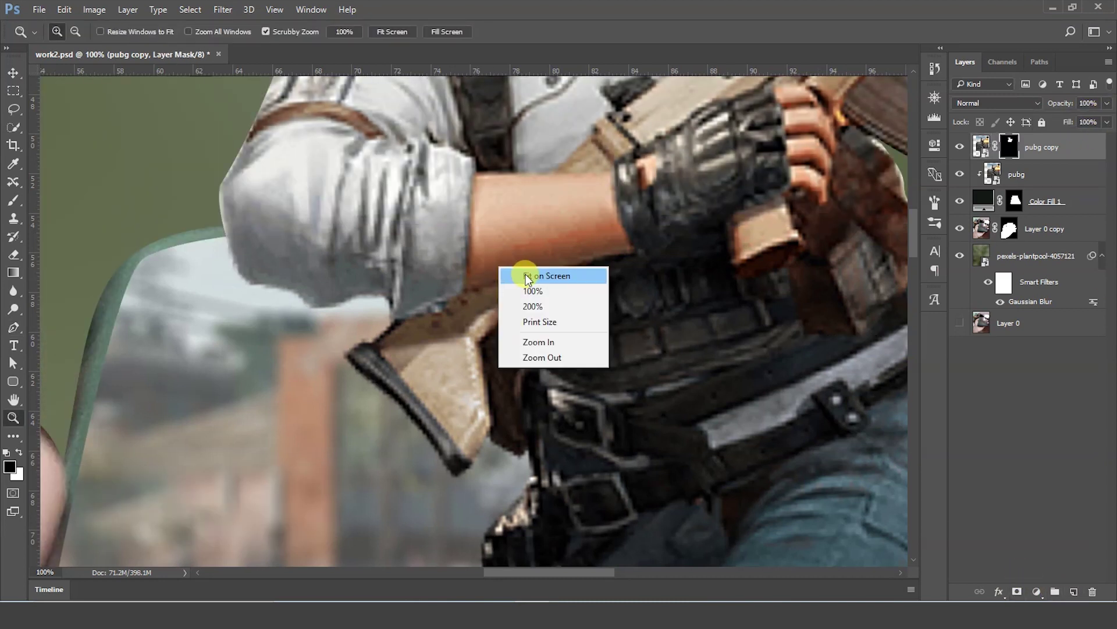
{"action": "left_click", "coordinate": [527, 277]}
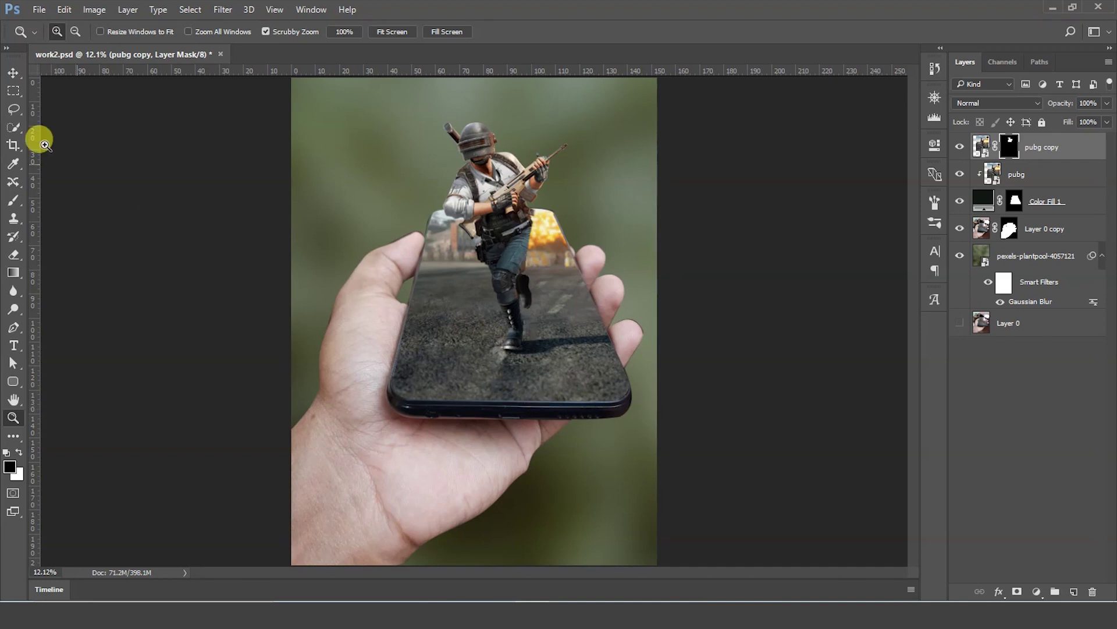
- Move pubg copy, pubg, Color Fill 1 and Layer 0 copy together down the canvas
{"action": "left_click", "coordinate": [13, 72]}
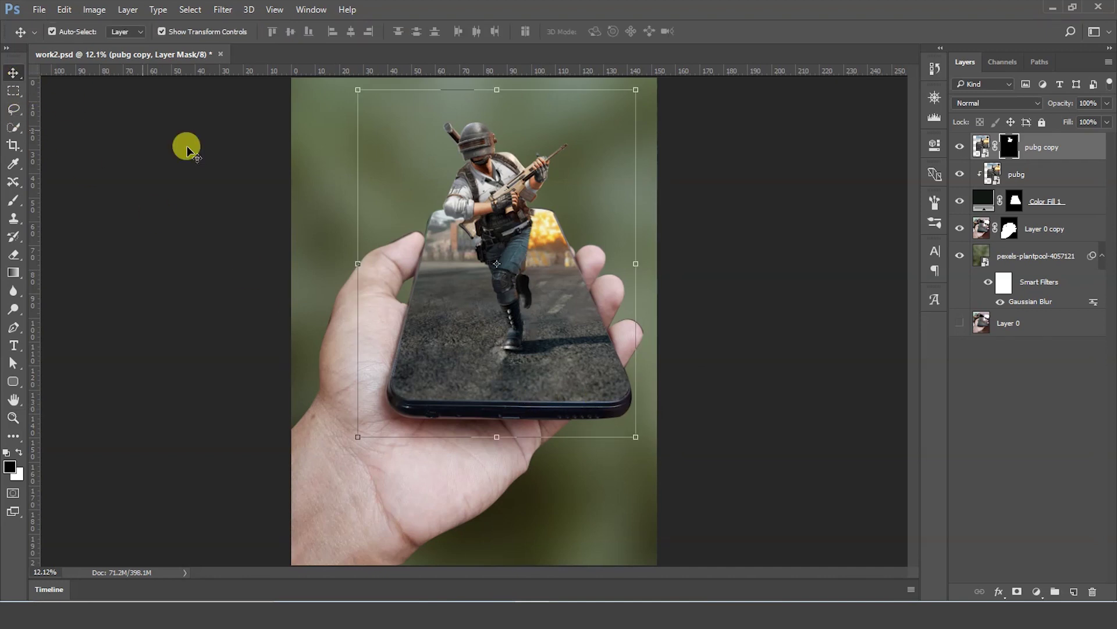
{"action": "left_click", "coordinate": [1015, 177], "text": "shift"}
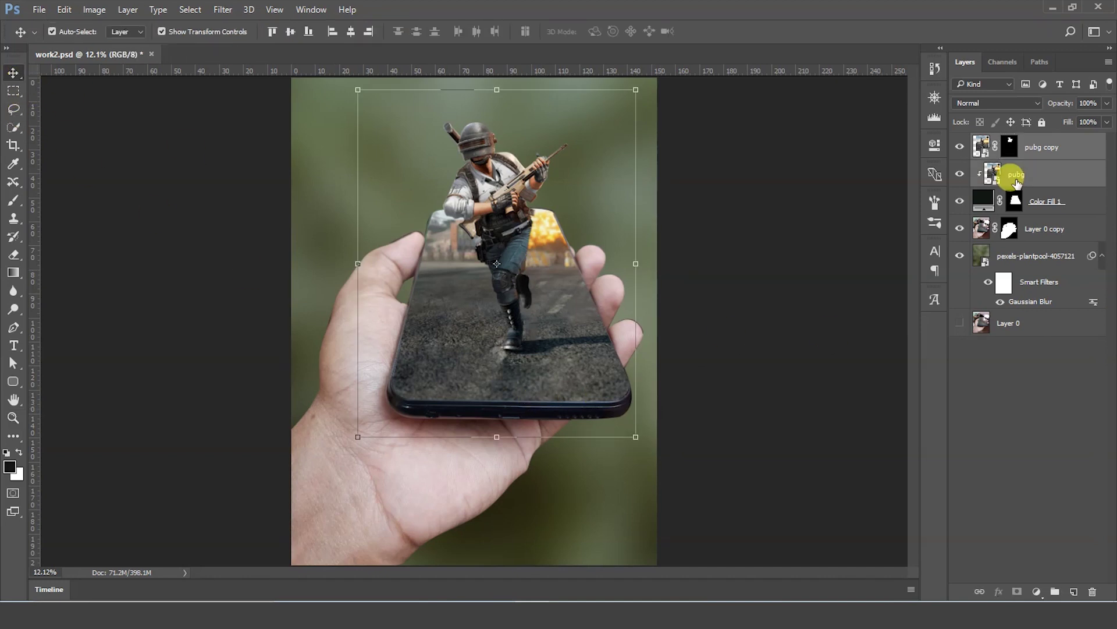
{"action": "left_click", "coordinate": [1039, 201], "text": "ctrl"}
{"action": "left_click", "coordinate": [1041, 238], "text": "ctrl"}
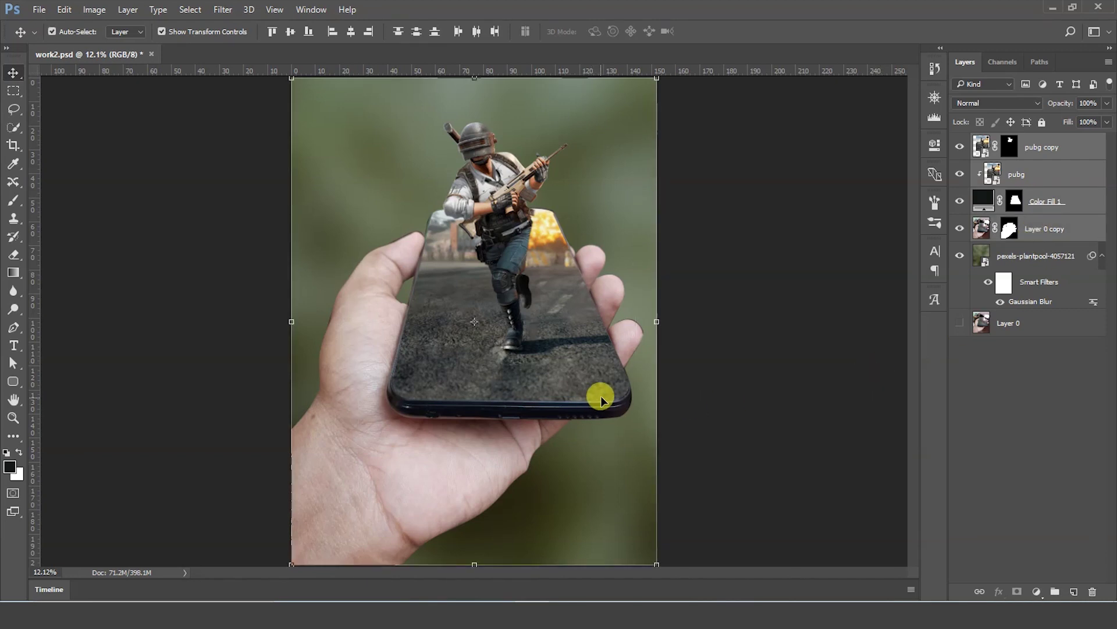
{"action": "left_click_drag", "start_coordinate": [492, 350], "coordinate": [498, 380]}
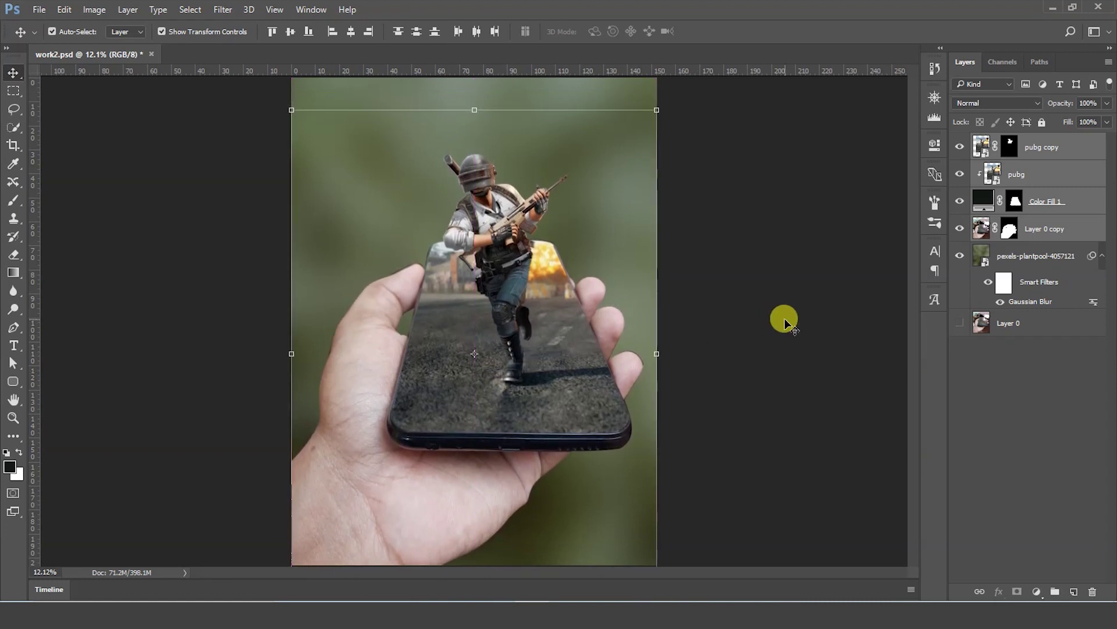
{"action": "left_click", "coordinate": [784, 319]}
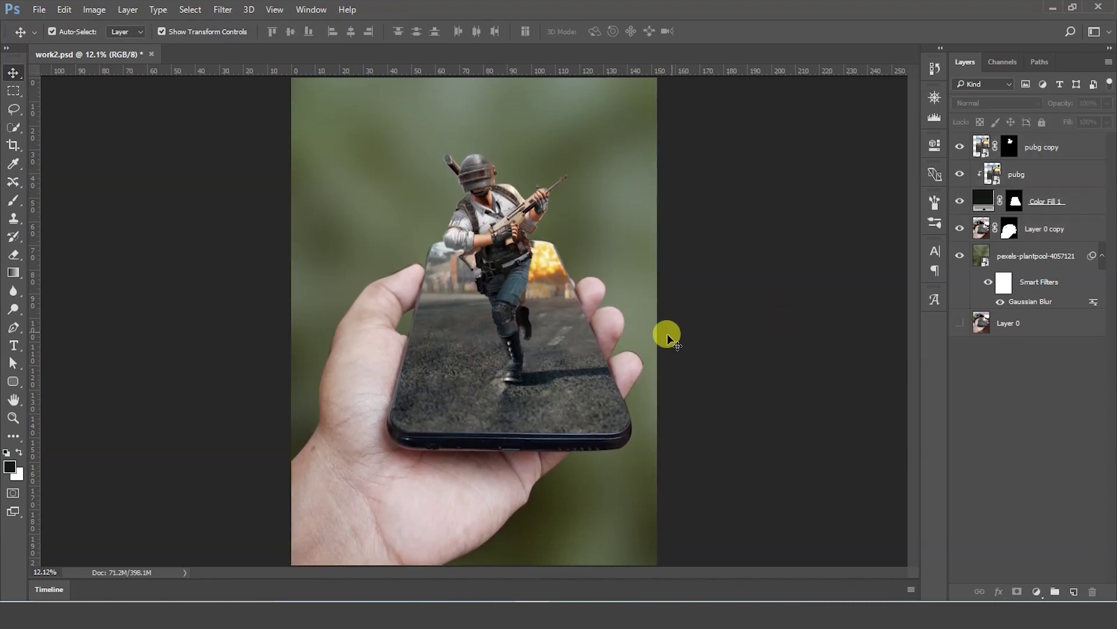
- Nudge all layers from pubg copy down to the background slightly left, then reselect pubg copy
{"action": "left_click", "coordinate": [1027, 229]}
{"action": "left_click", "coordinate": [1013, 256]}
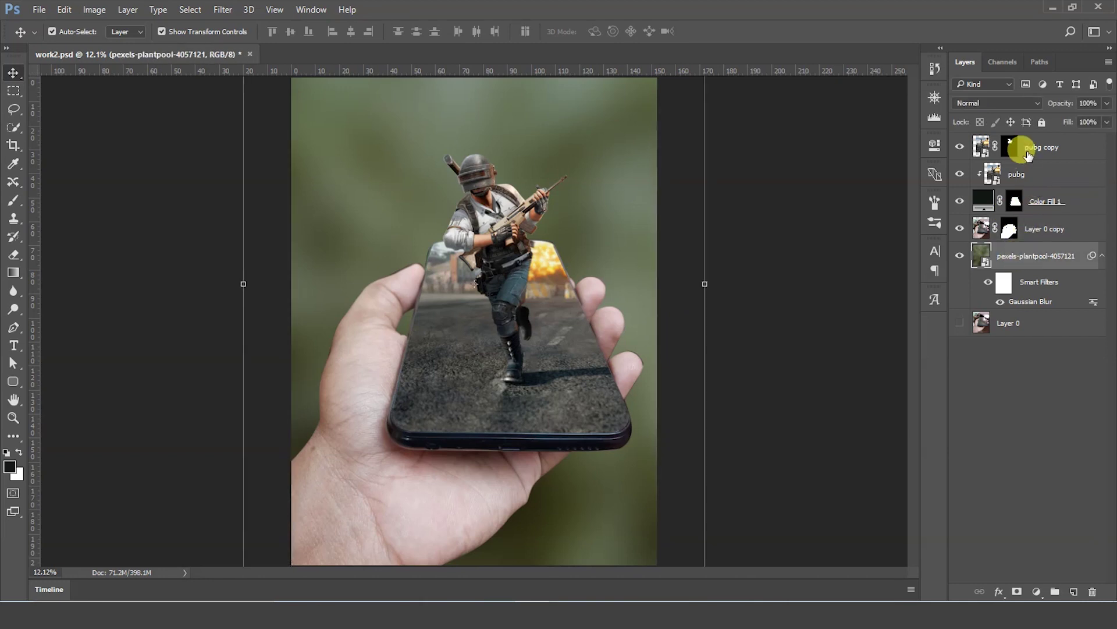
{"action": "left_click", "coordinate": [1027, 153], "text": "shift"}
{"action": "mouse_move", "coordinate": [531, 411]}
{"action": "left_mouse_down"}
{"action": "mouse_move", "coordinate": [506, 402]}
{"action": "mouse_move", "coordinate": [515, 398]}
{"action": "left_mouse_up"}
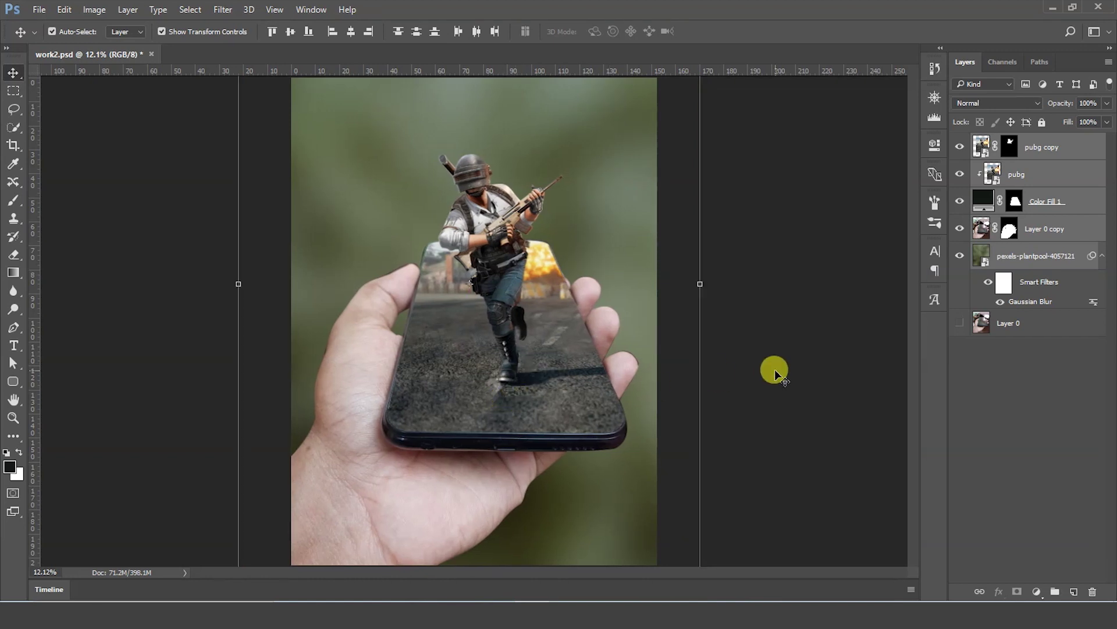
{"action": "left_click", "coordinate": [785, 365]}
{"action": "left_click", "coordinate": [1049, 145]}
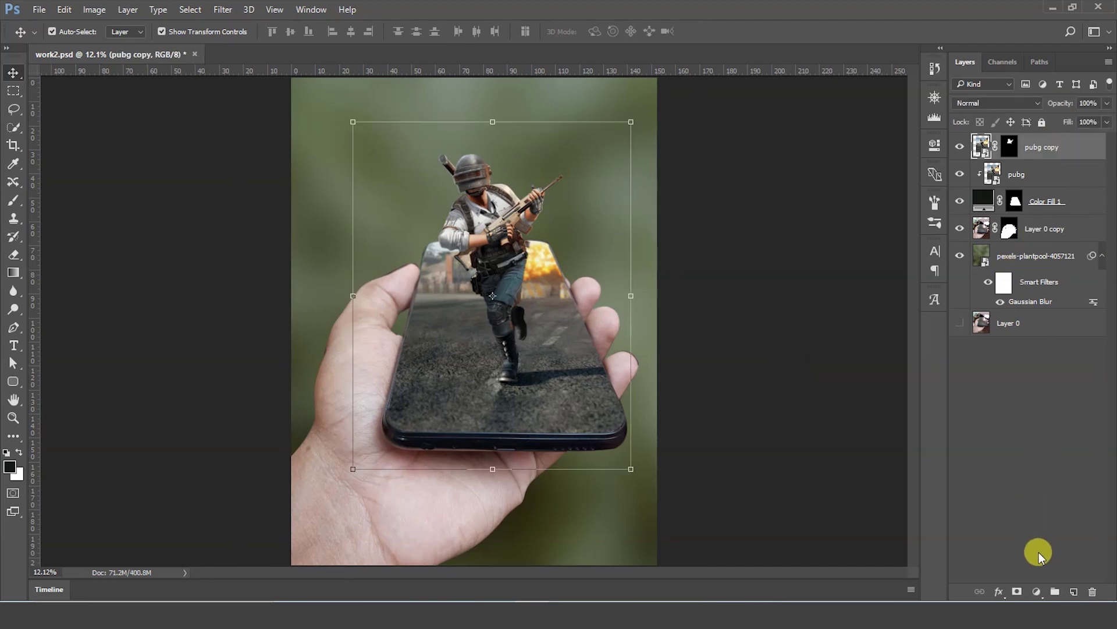
- Add Selective Color: Reds Cyan -18; Neutrals Cyan +13, Magenta +8, Yellow +2, Black +7
{"action": "left_click", "coordinate": [1037, 590]}
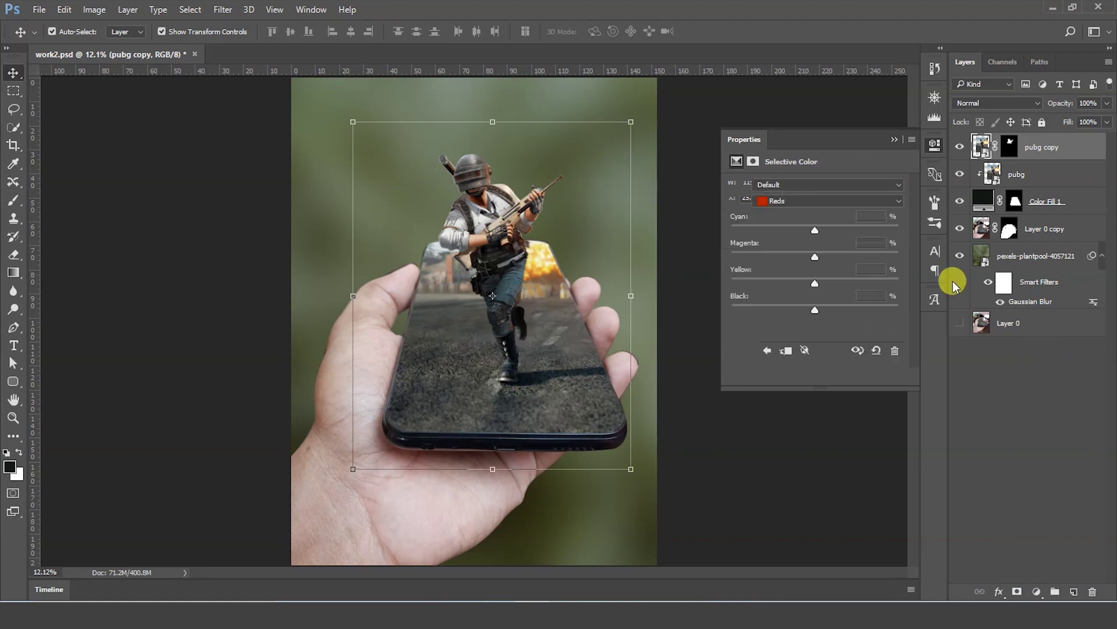
{"action": "left_click_drag", "start_coordinate": [819, 231], "coordinate": [805, 231]}
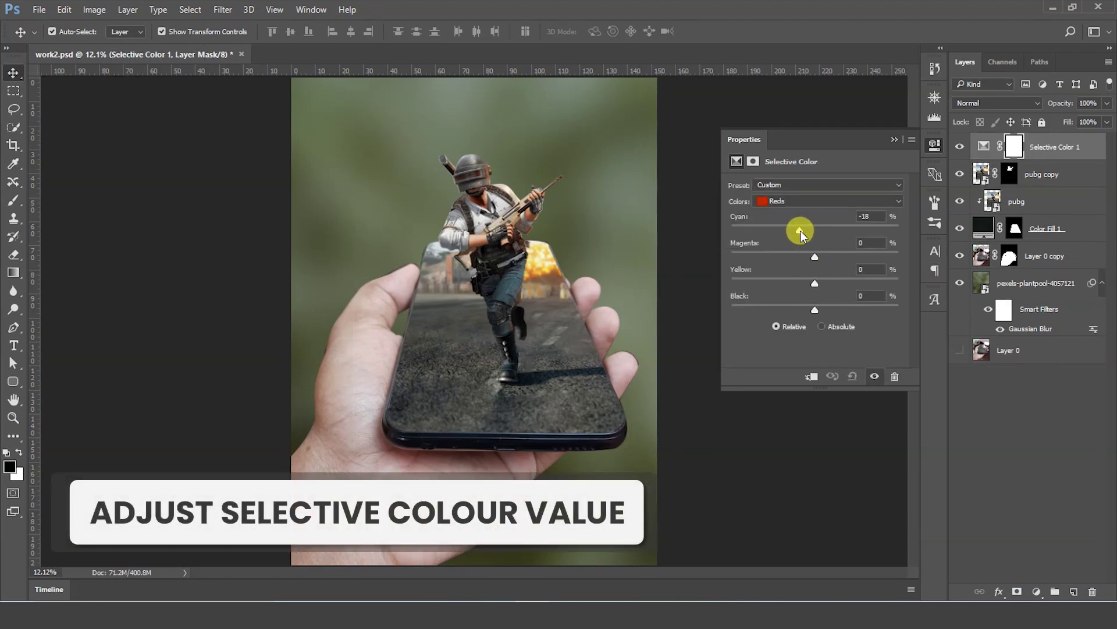
{"action": "left_click", "coordinate": [813, 202]}
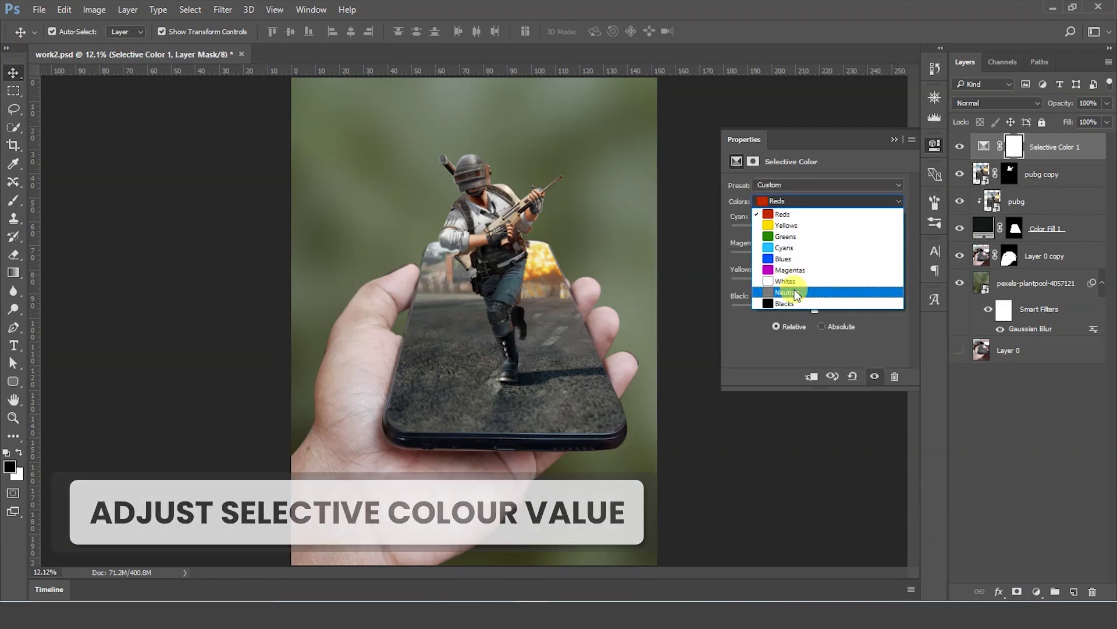
{"action": "left_click", "coordinate": [795, 293]}
{"action": "mouse_move", "coordinate": [815, 232]}
{"action": "left_mouse_down"}
{"action": "mouse_move", "coordinate": [826, 235]}
{"action": "mouse_move", "coordinate": [813, 262]}
{"action": "mouse_move", "coordinate": [826, 263]}
{"action": "left_mouse_up"}
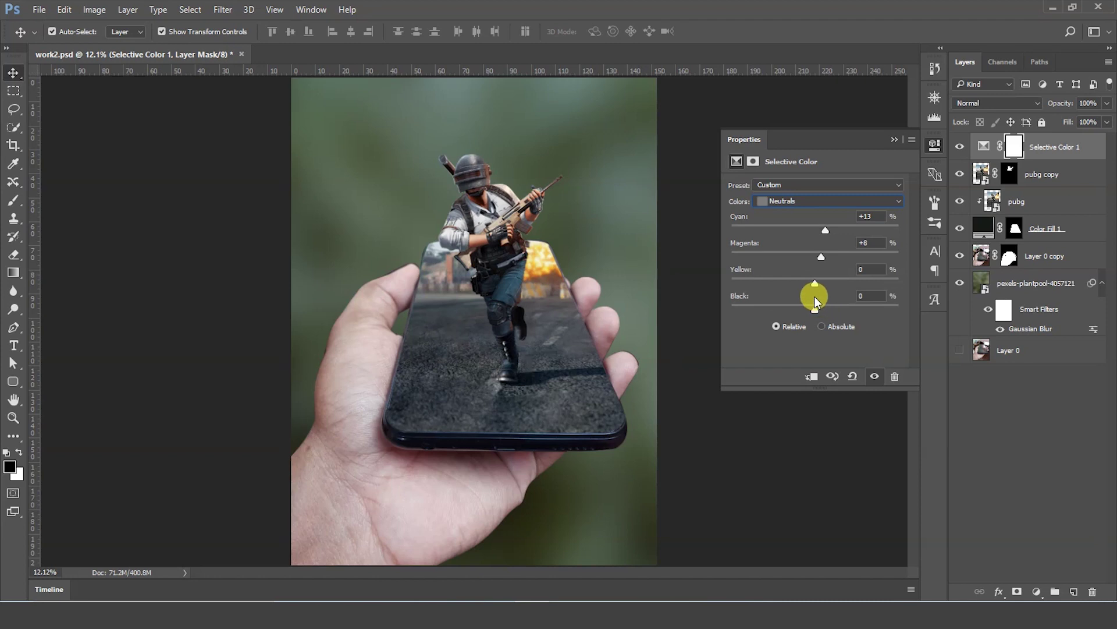
{"action": "left_click_drag", "start_coordinate": [816, 285], "coordinate": [821, 307]}
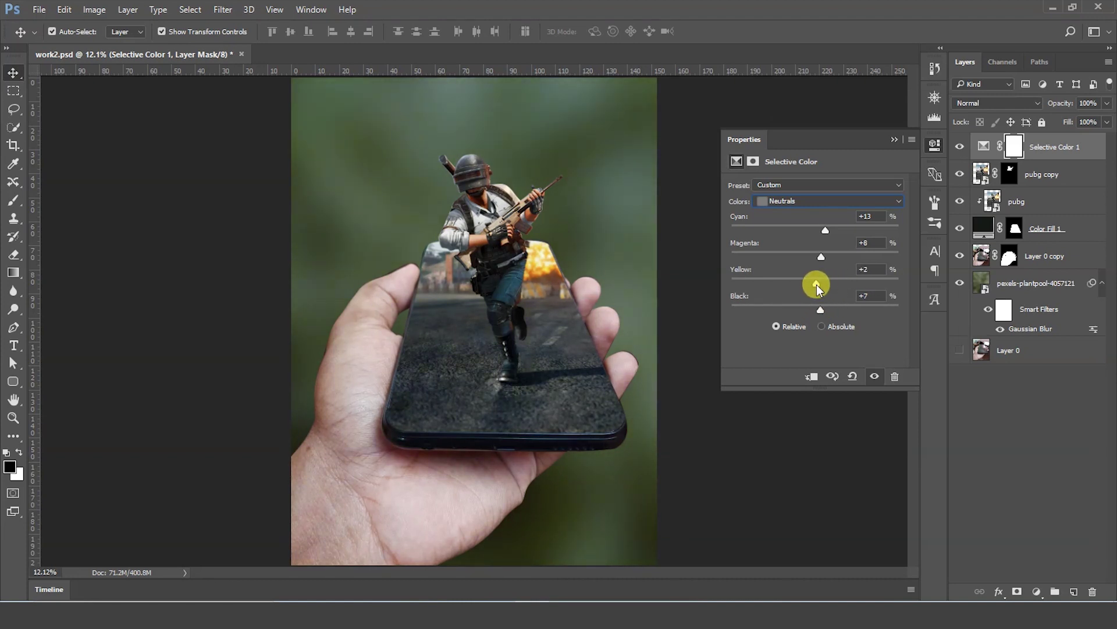
{"action": "left_click", "coordinate": [894, 140]}
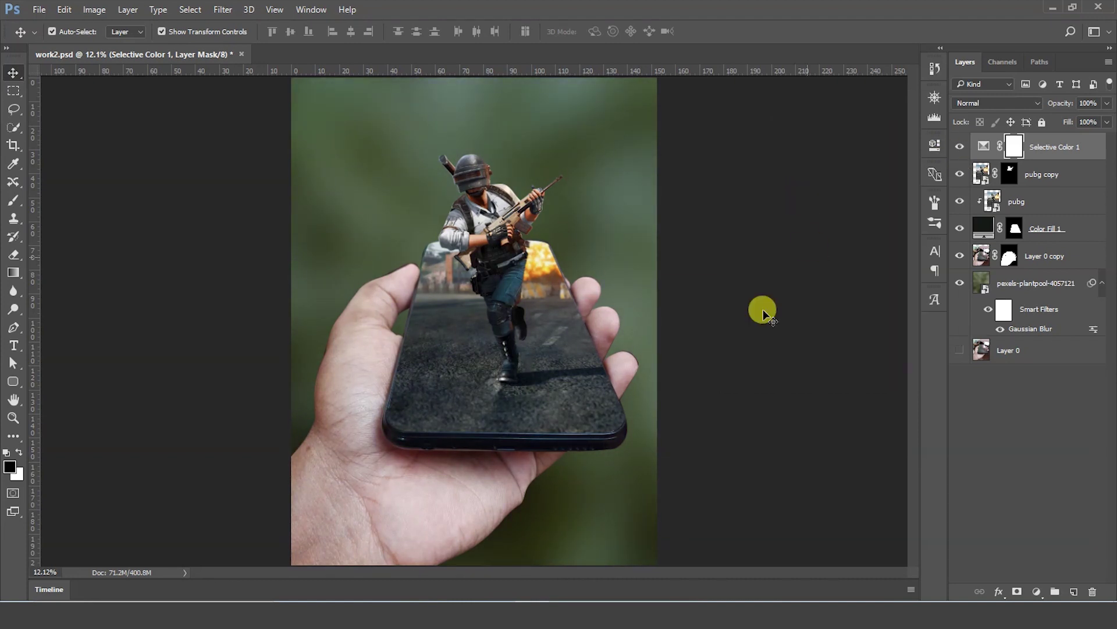
{"action": "key", "text": "z"}
{"action": "left_click", "coordinate": [480, 297], "text": "alt"}
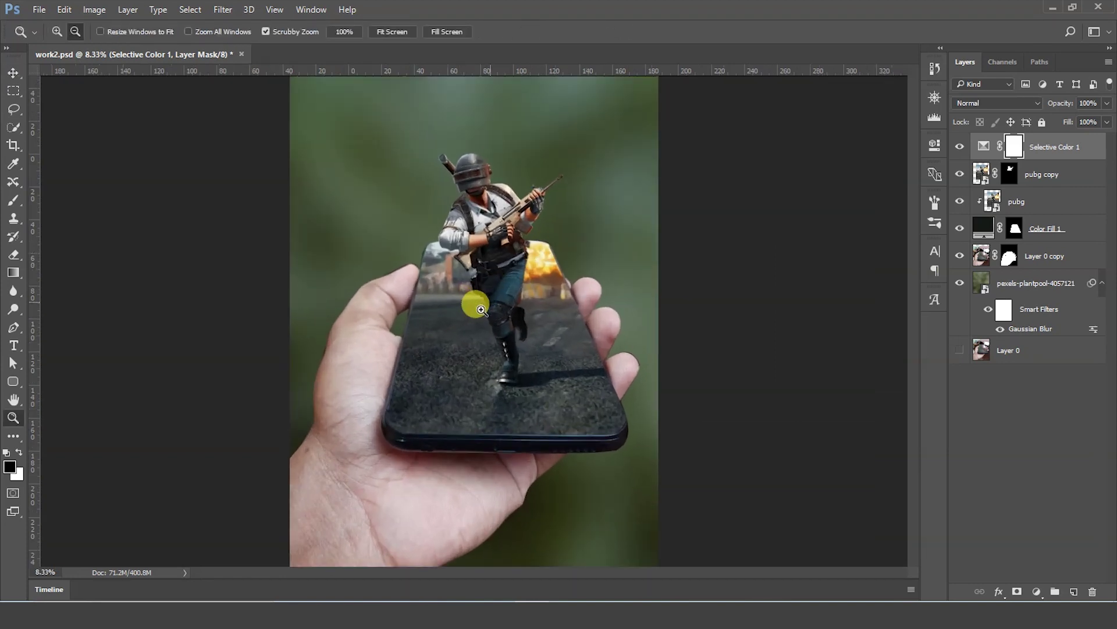
- Add a Levels adjustment clipped to Layer 0 copy with input levels 7 / 0.97 / 255
{"action": "left_click", "coordinate": [13, 75]}
{"action": "left_click", "coordinate": [386, 507]}
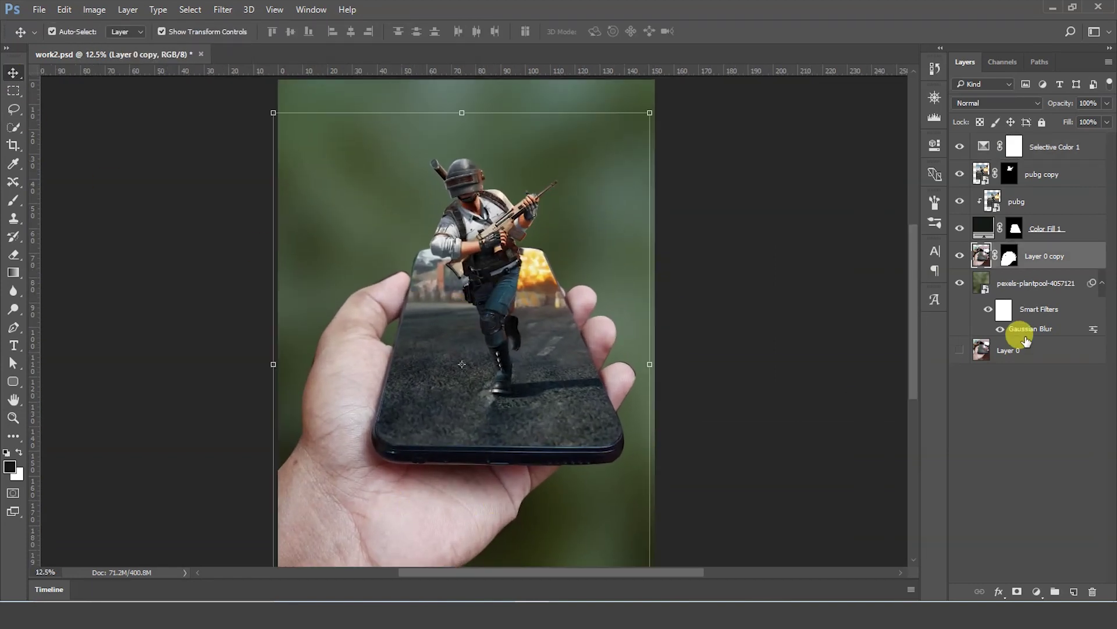
{"action": "left_click", "coordinate": [960, 256]}
{"action": "left_click", "coordinate": [960, 257]}
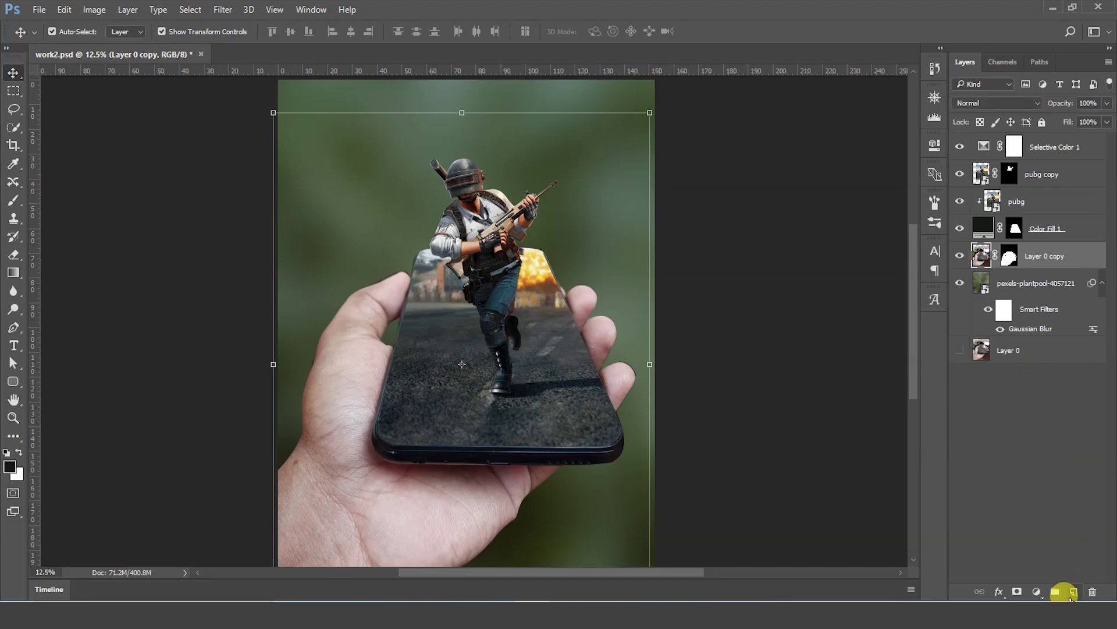
{"action": "left_click", "coordinate": [1036, 592]}
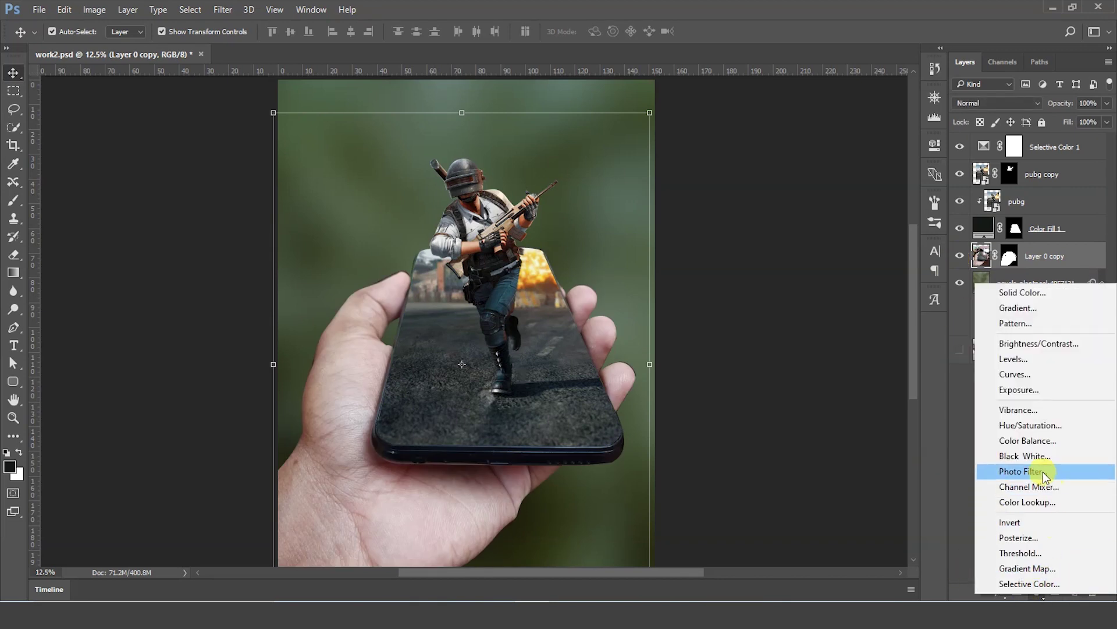
{"action": "left_click", "coordinate": [1029, 362]}
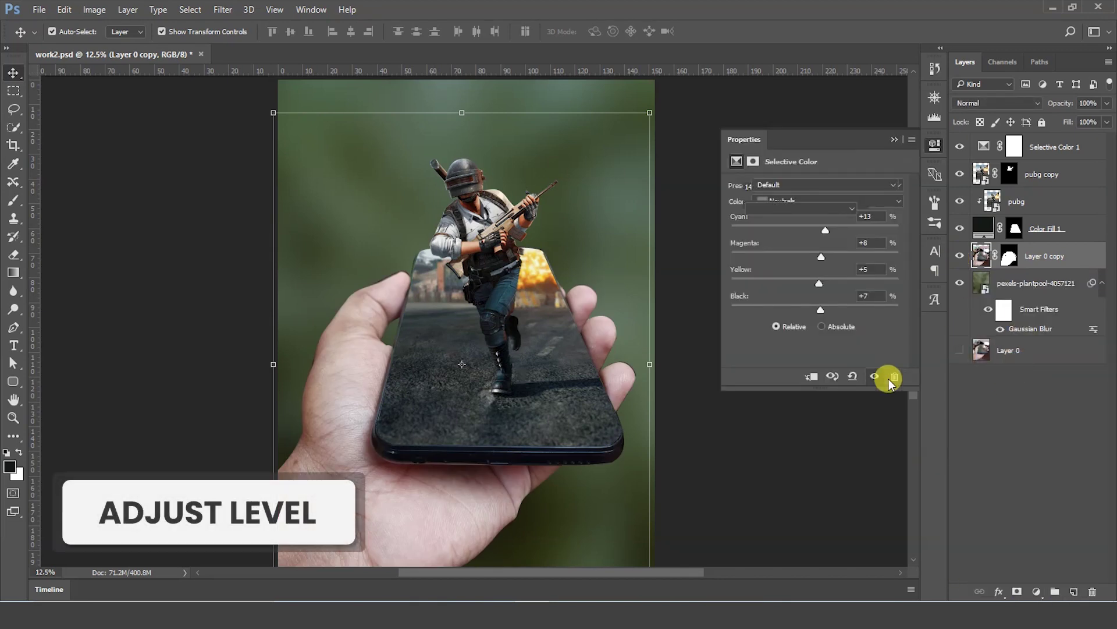
{"action": "left_click", "coordinate": [809, 376]}
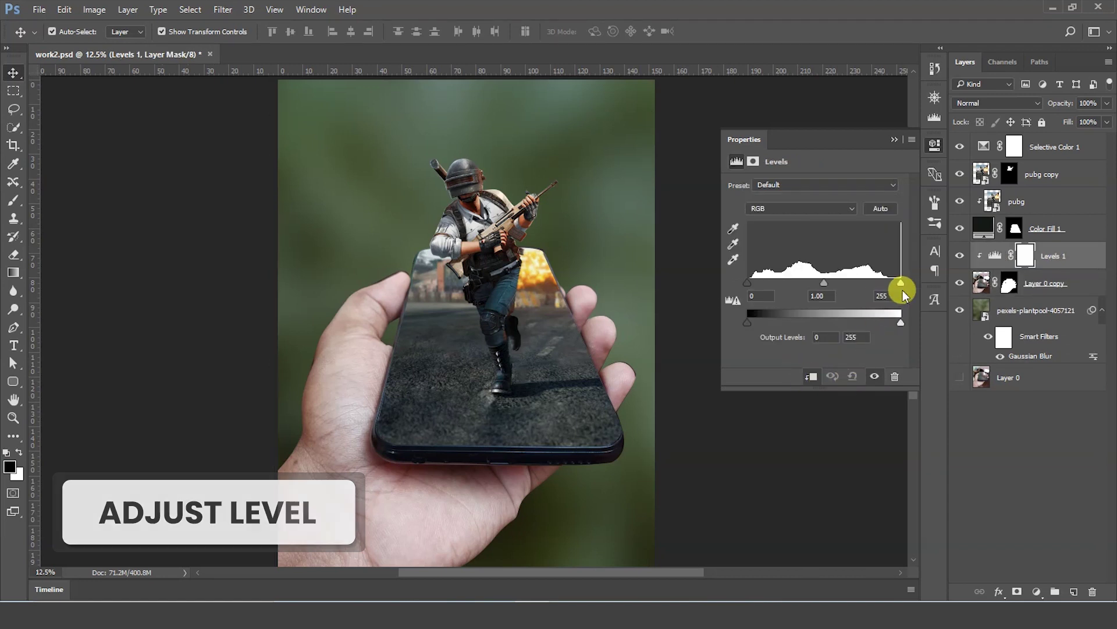
{"action": "left_click_drag", "start_coordinate": [901, 283], "coordinate": [901, 283]}
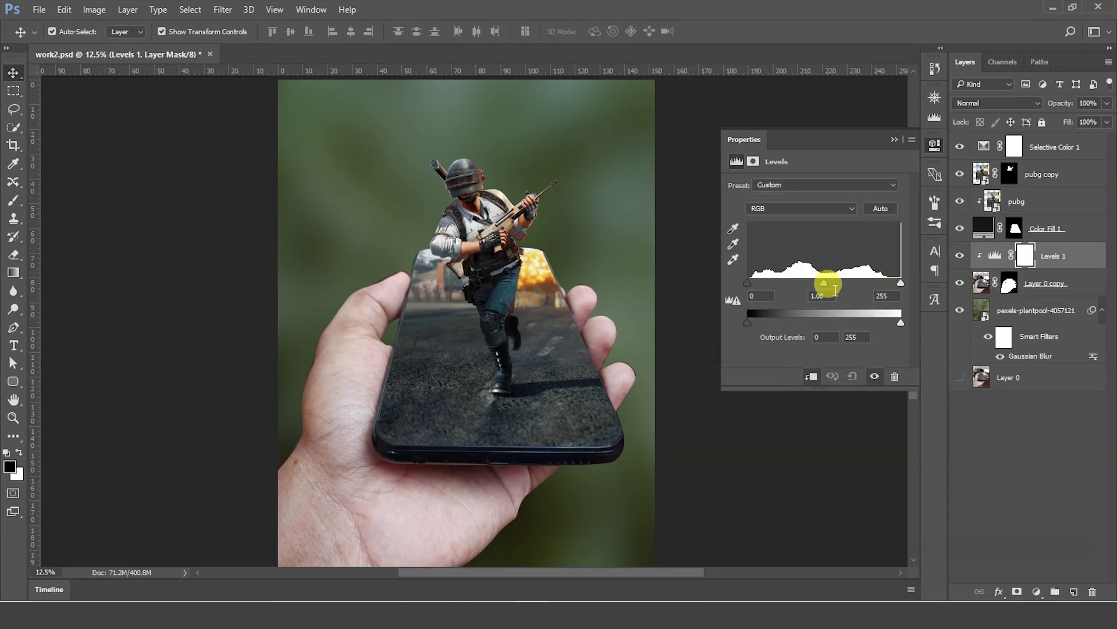
{"action": "left_click_drag", "start_coordinate": [823, 286], "coordinate": [826, 284]}
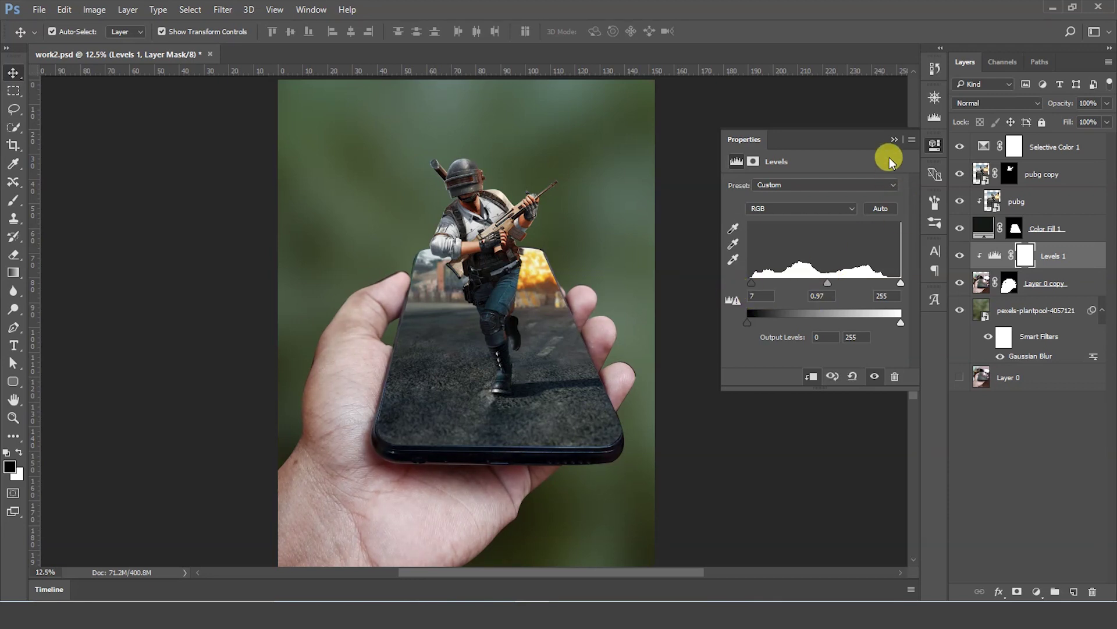
{"action": "left_click", "coordinate": [895, 140]}
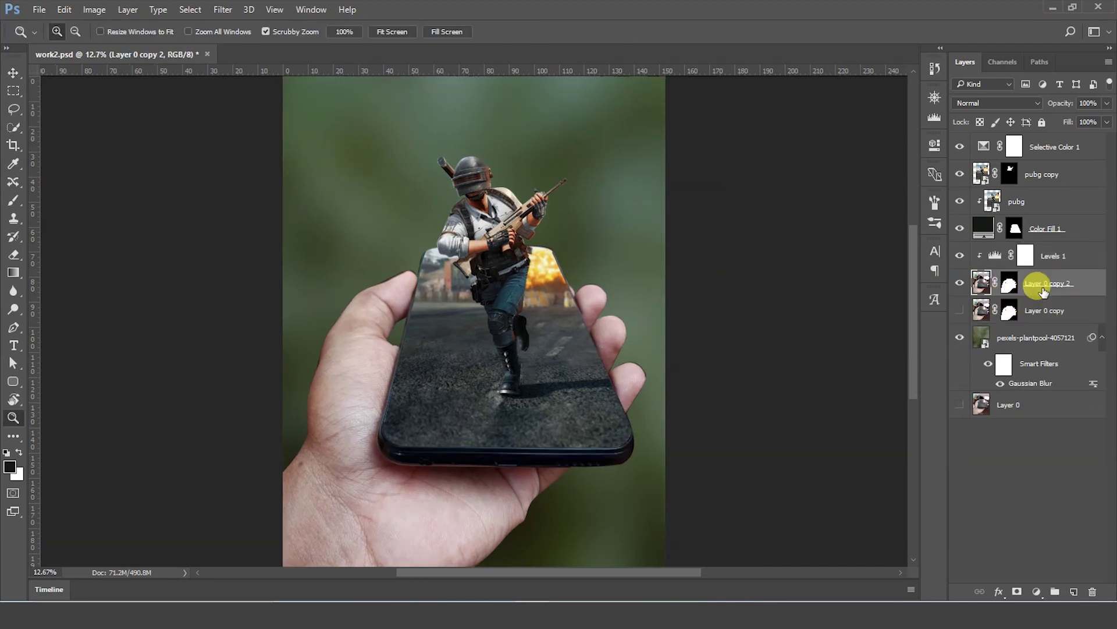
- Delete Layer 0 copy 2, show Layer 0 copy again, and clip Levels 1 to it
{"action": "key", "text": "Delete"}
{"action": "key", "text": "w"}
{"action": "left_click", "coordinate": [960, 283]}
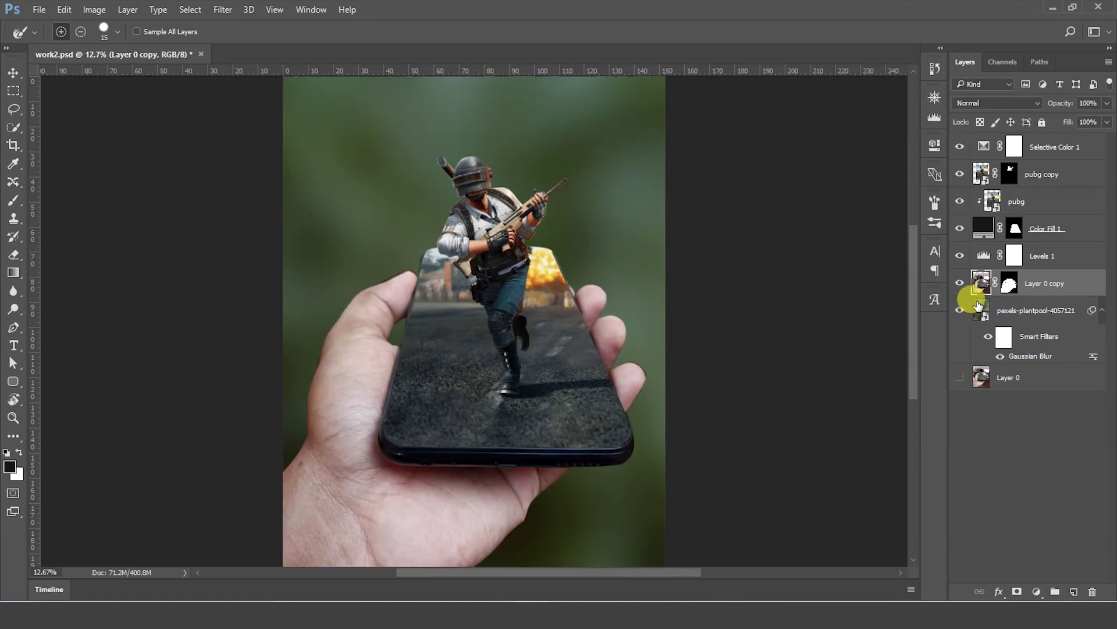
{"action": "left_click", "coordinate": [984, 256]}
{"action": "left_click", "coordinate": [984, 293]}
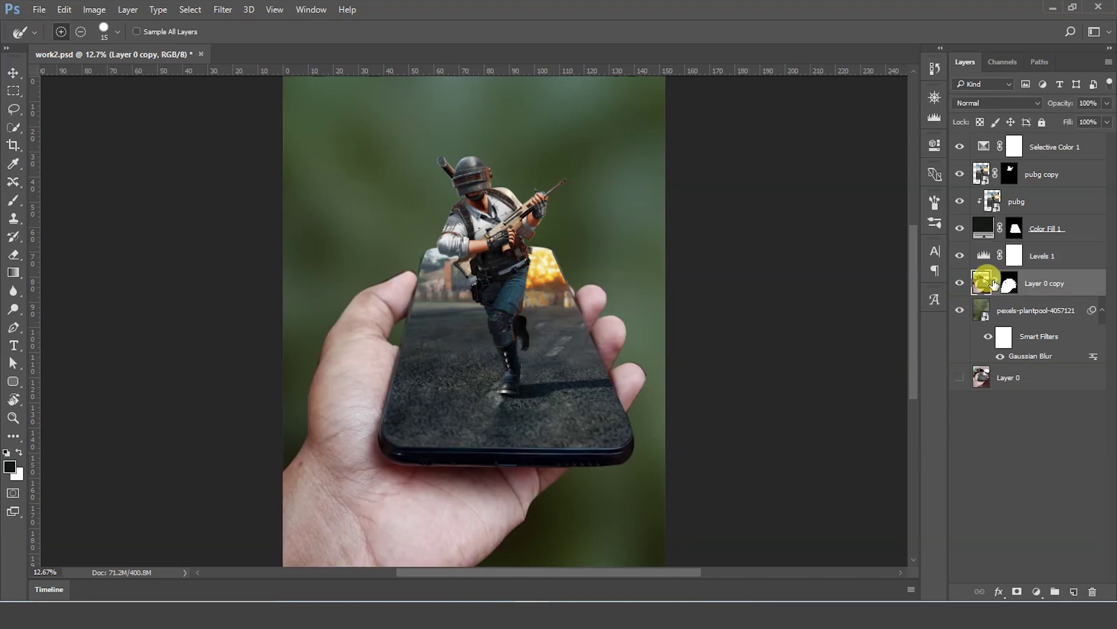
{"action": "left_click", "coordinate": [983, 257]}
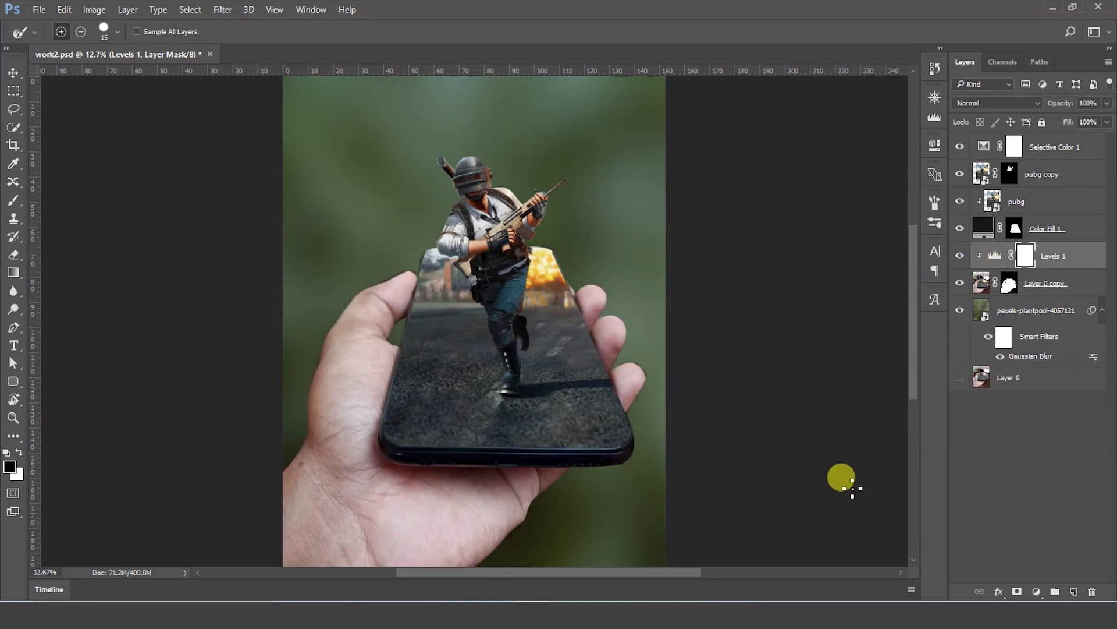
- Zoom out, in on the phone and hand, and out again to review the composite
{"action": "key", "text": "z"}
{"action": "left_click", "coordinate": [414, 431], "text": "alt"}
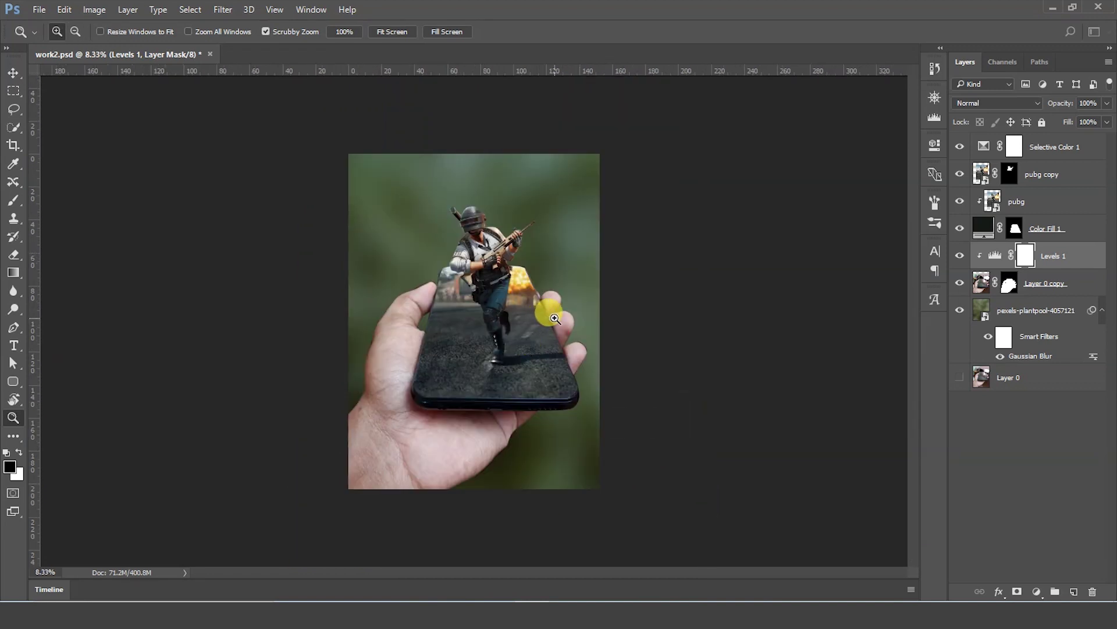
{"action": "left_click", "coordinate": [555, 318]}
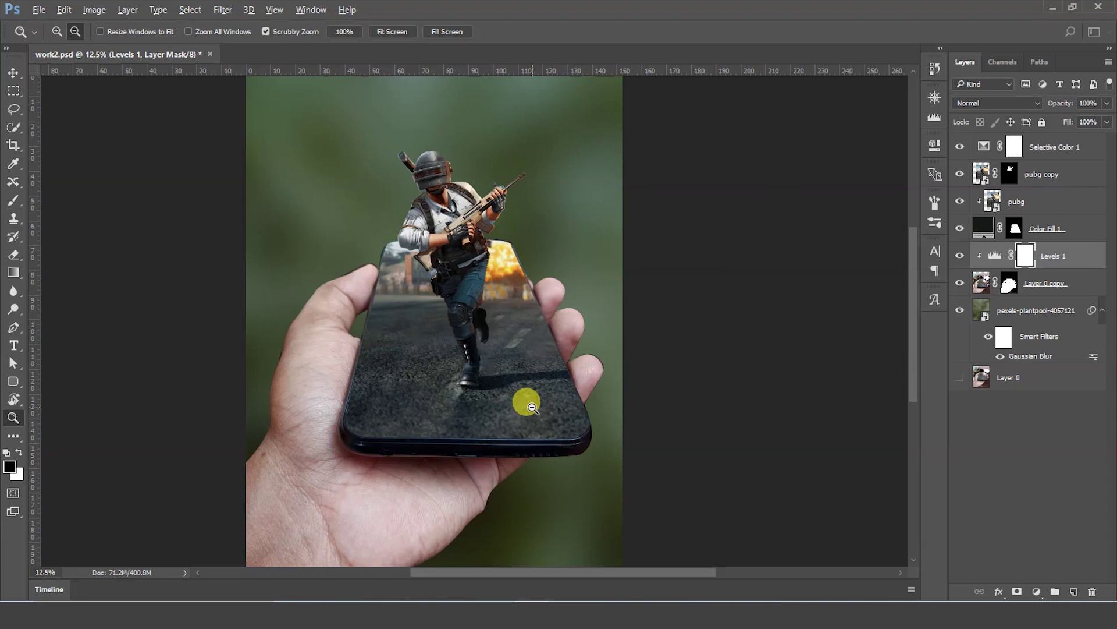
{"action": "left_click", "coordinate": [532, 406], "text": "alt"}
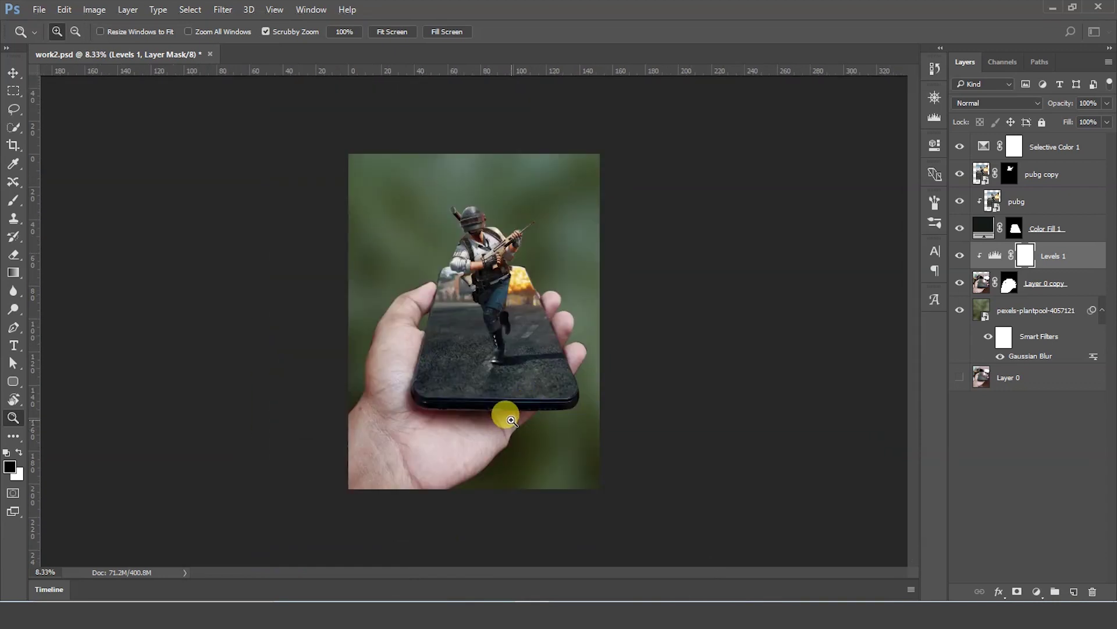